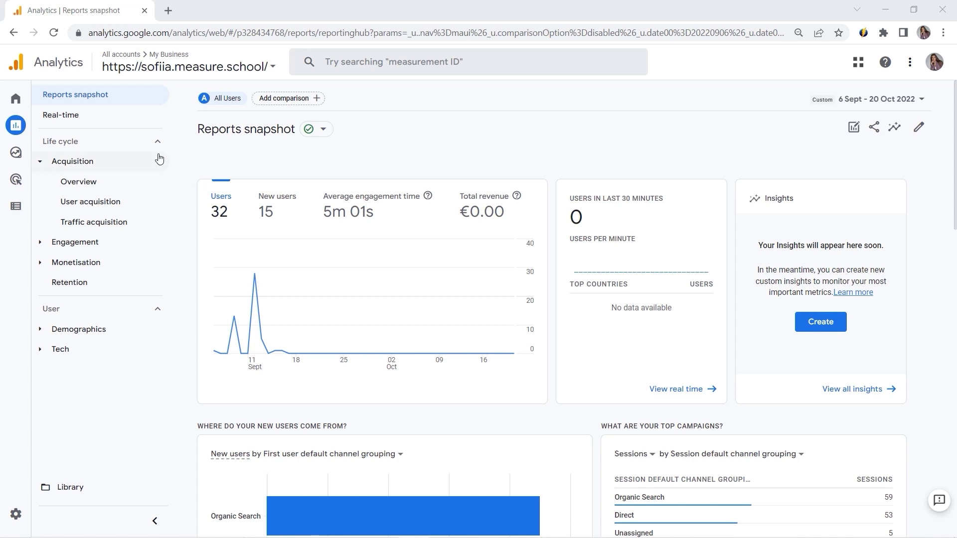
# - Open the Life cycle > Acquisition > Traffic acquisition report and start customising it
pyautogui.click(94, 225)
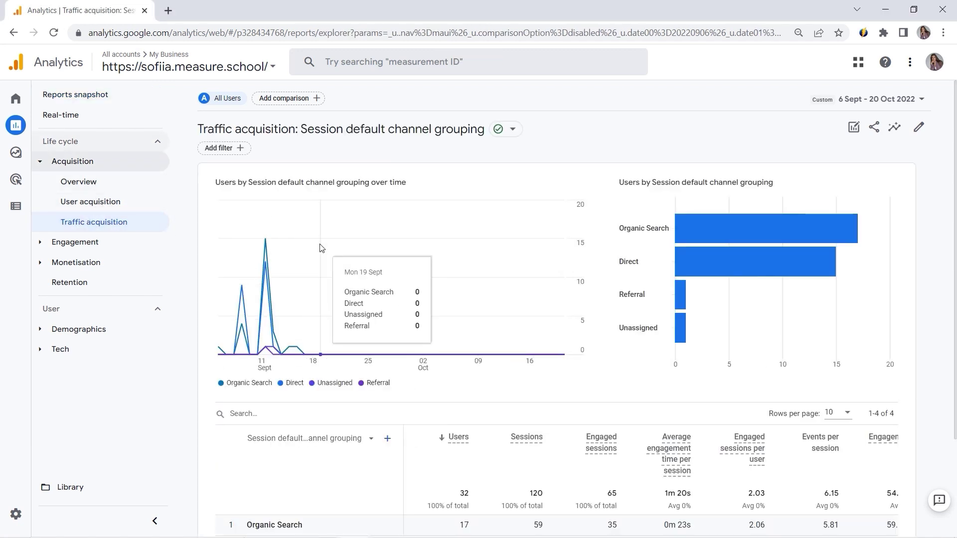
pyautogui.scroll(-3, 299, 214)
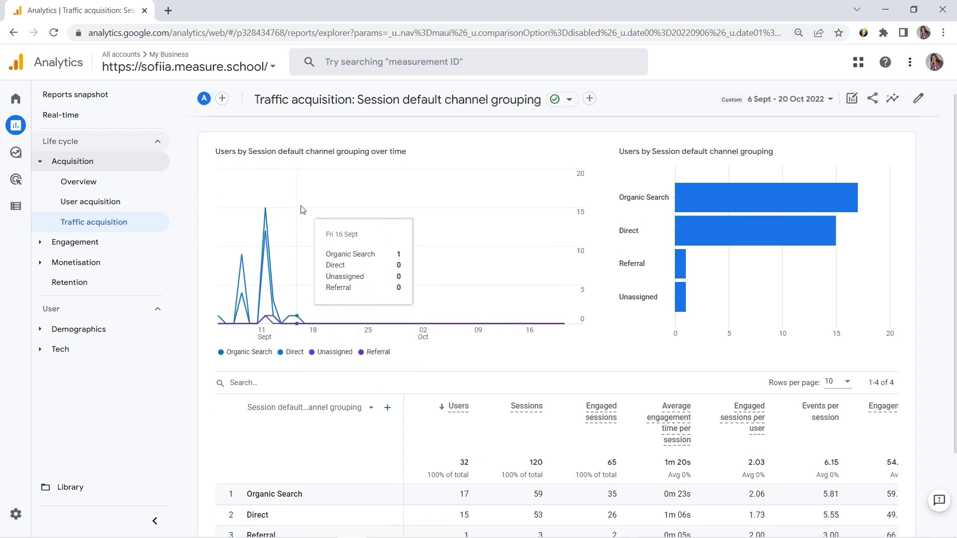
pyautogui.scroll(3, 342, 393)
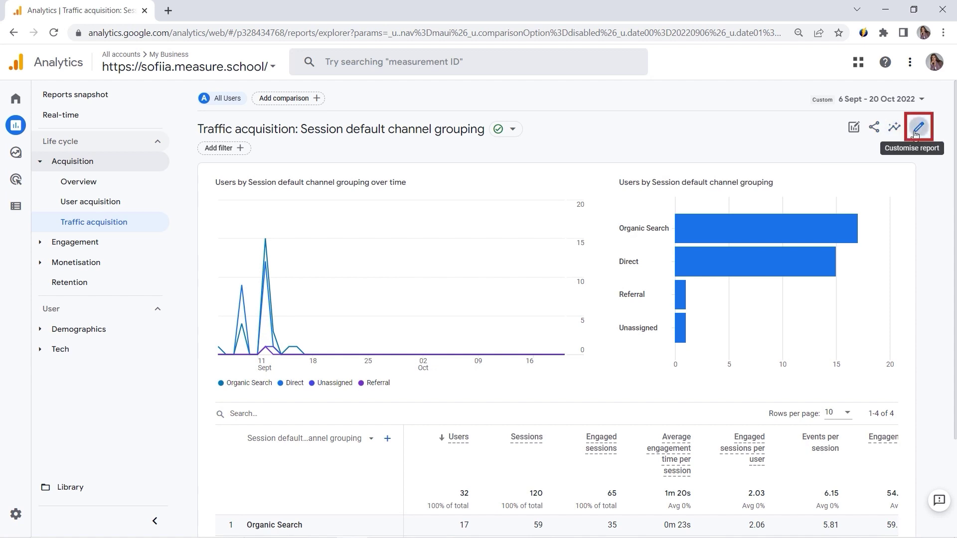
pyautogui.click(915, 134)
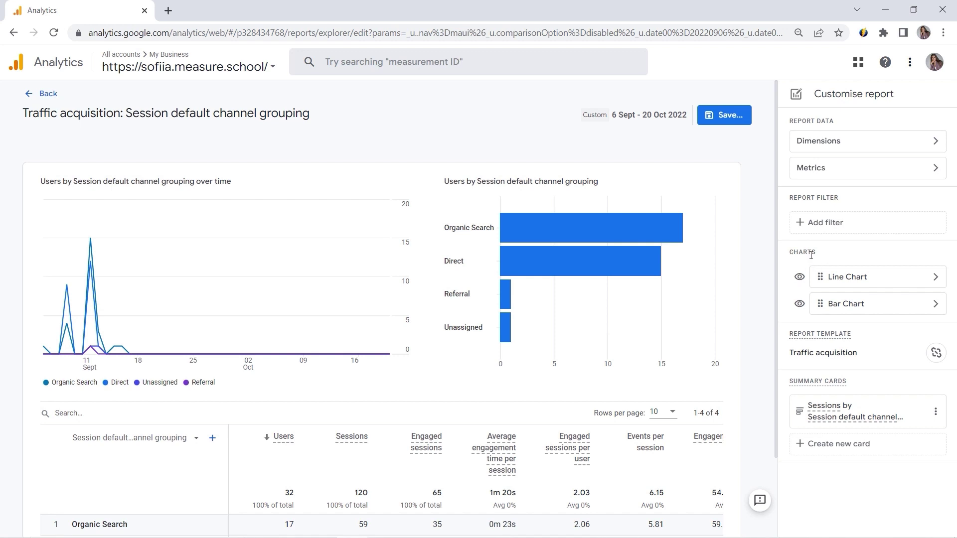
# - Hide the line chart and bar chart in the Traffic acquisition report editor
pyautogui.click(799, 278)
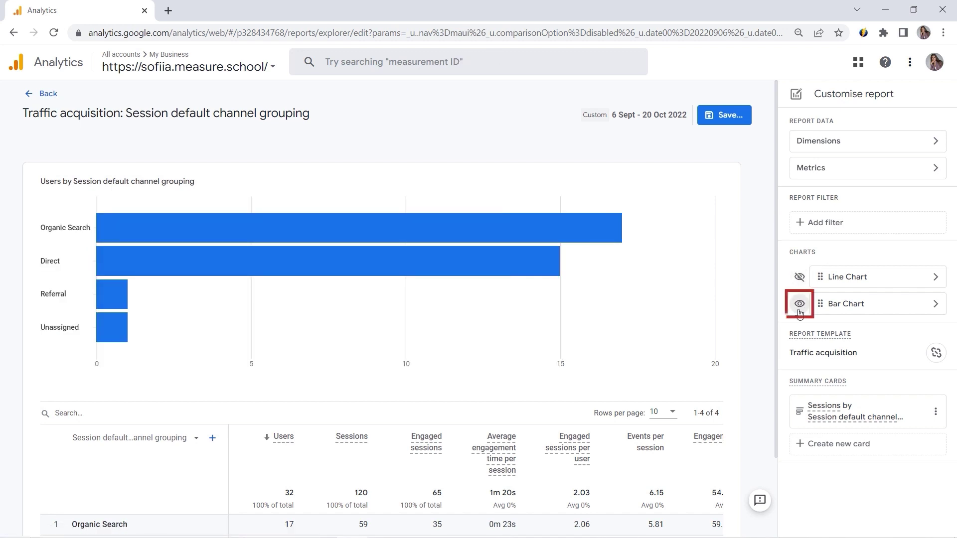
pyautogui.click(799, 305)
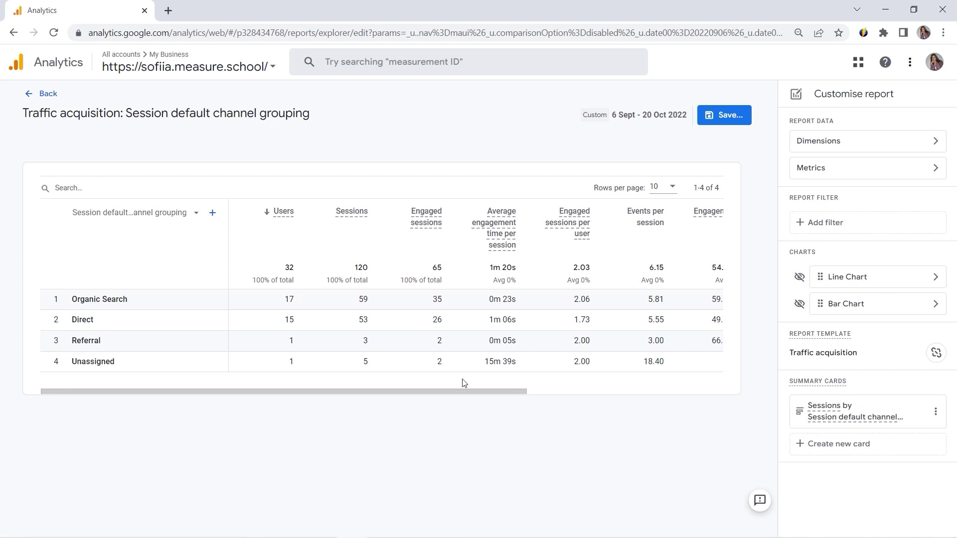
pyautogui.moveTo(310, 392); pyautogui.dragTo(281, 396)
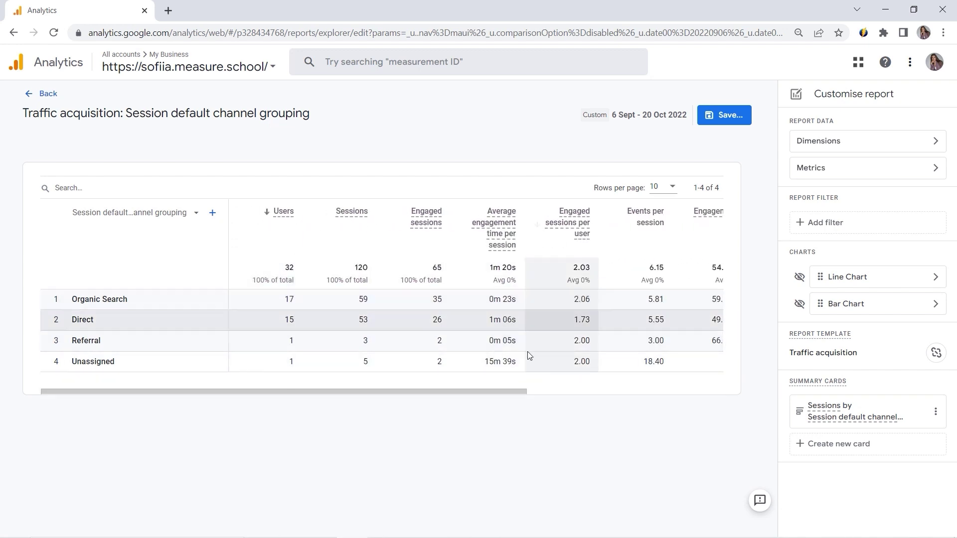
pyautogui.moveTo(422, 391); pyautogui.dragTo(656, 401)
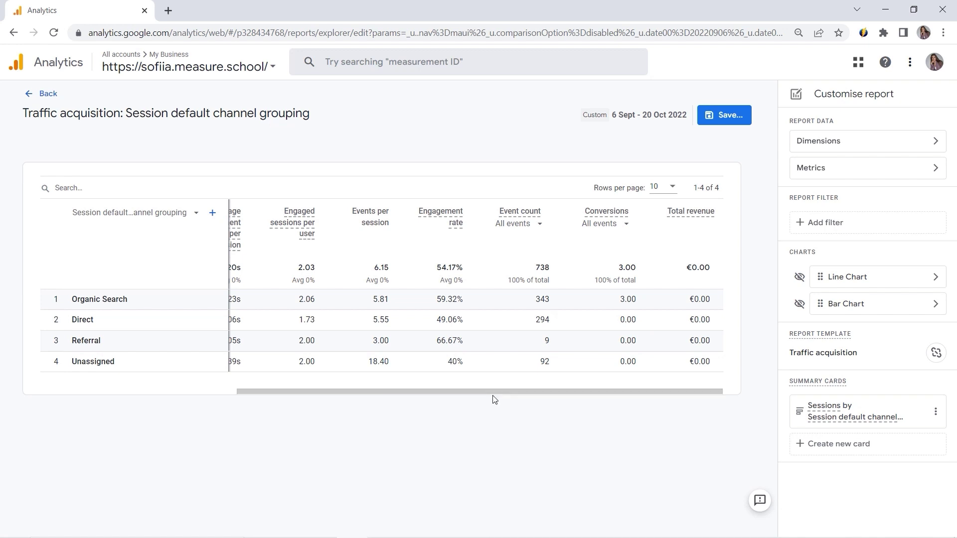
pyautogui.moveTo(495, 397); pyautogui.dragTo(348, 402)
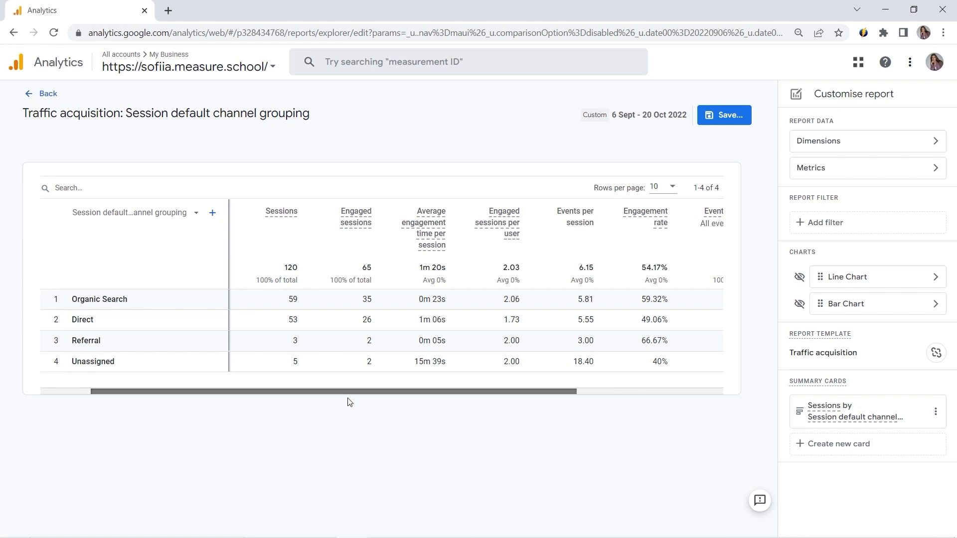
pyautogui.moveTo(433, 399); pyautogui.dragTo(555, 401)
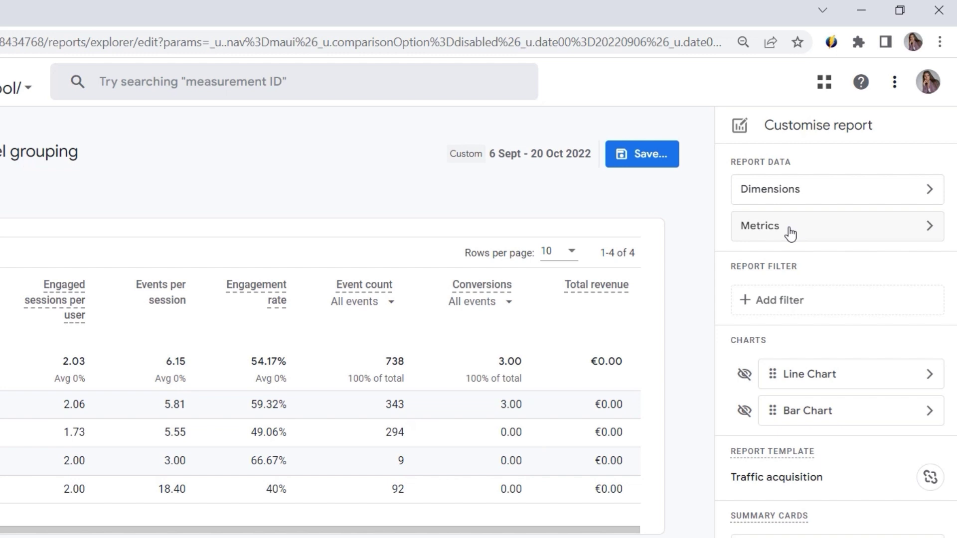
pyautogui.click(790, 233)
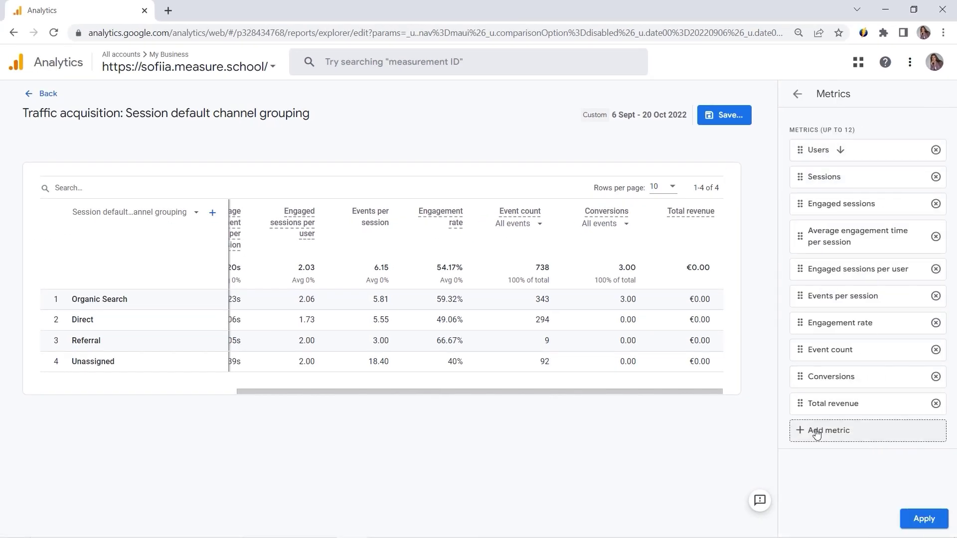
# - Add the Session conversion rate and User conversion rate metrics and move them right after Sessions
pyautogui.click(821, 437)
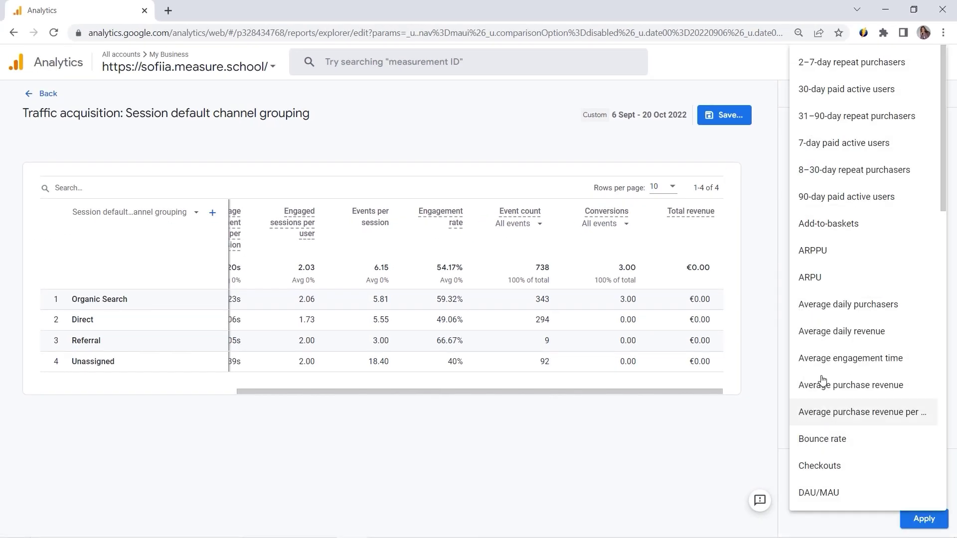
pyautogui.scroll(-12, 794, 295)
pyautogui.scroll(-5, 822, 298)
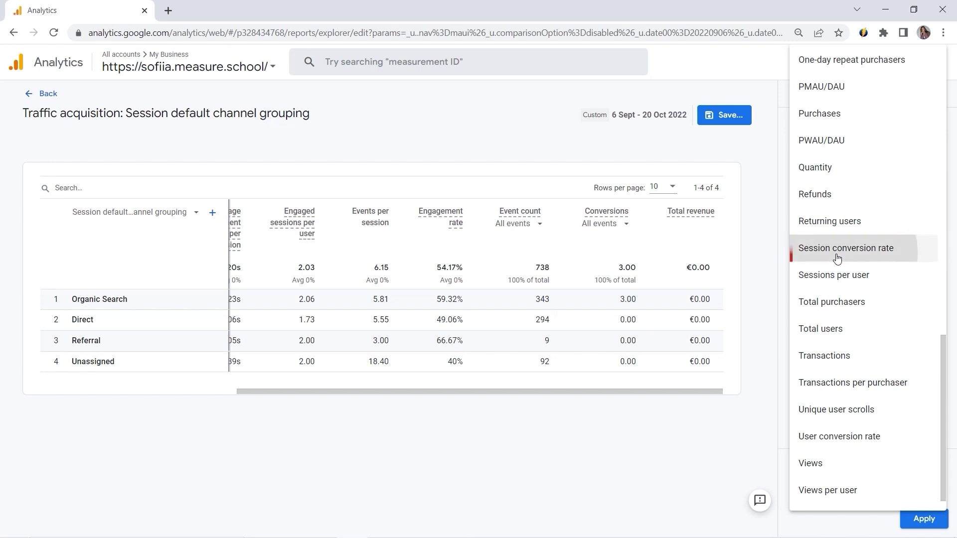
pyautogui.click(836, 257)
pyautogui.click(826, 453)
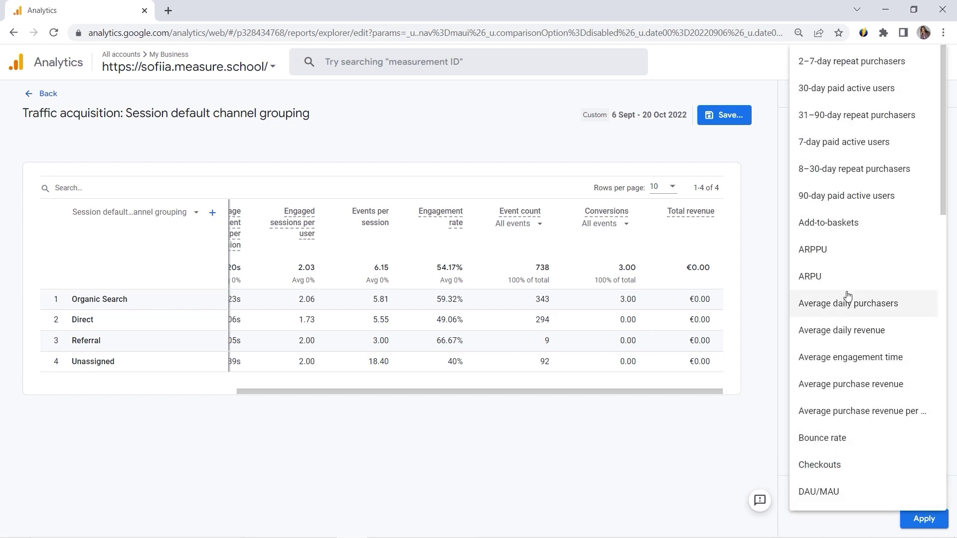
pyautogui.scroll(-10, 847, 296)
pyautogui.scroll(-3, 847, 295)
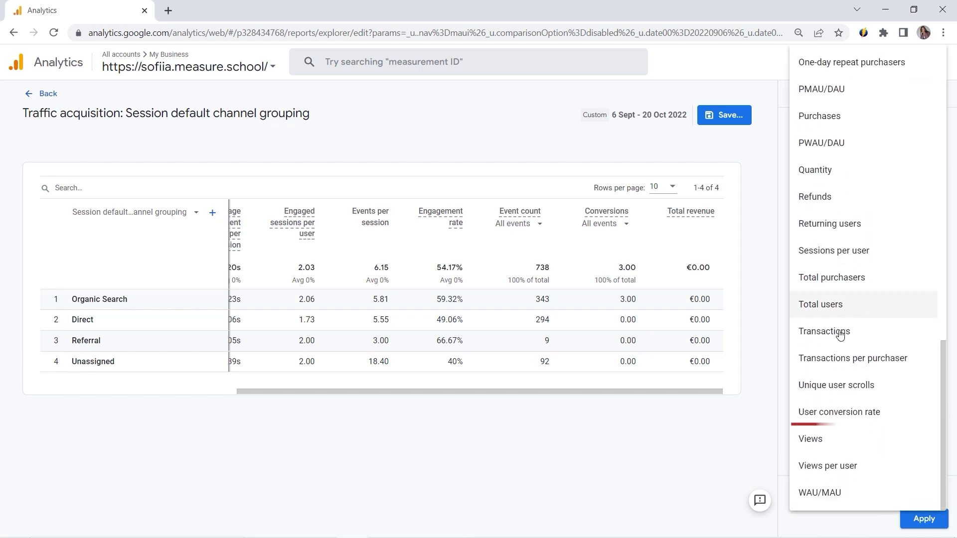
pyautogui.click(842, 410)
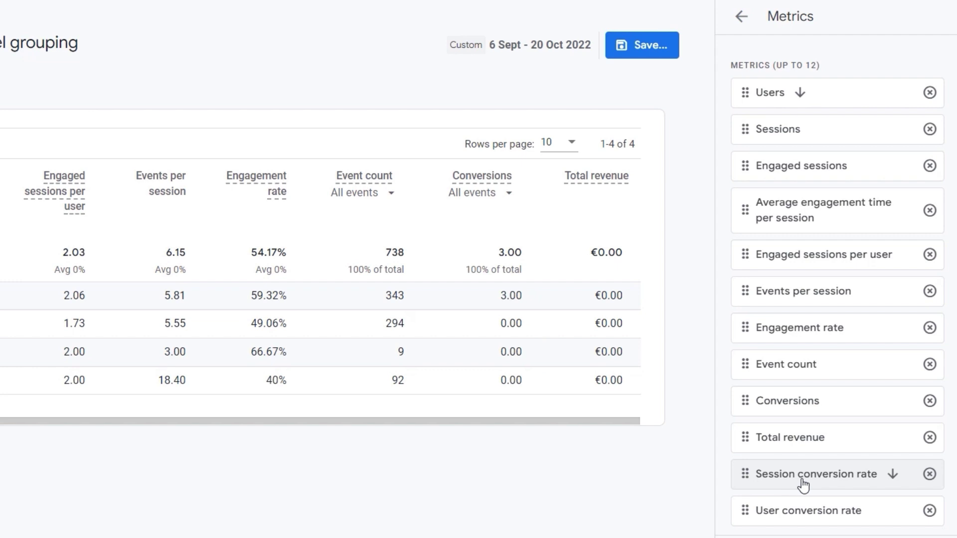
pyautogui.moveTo(803, 482); pyautogui.dragTo(799, 177)
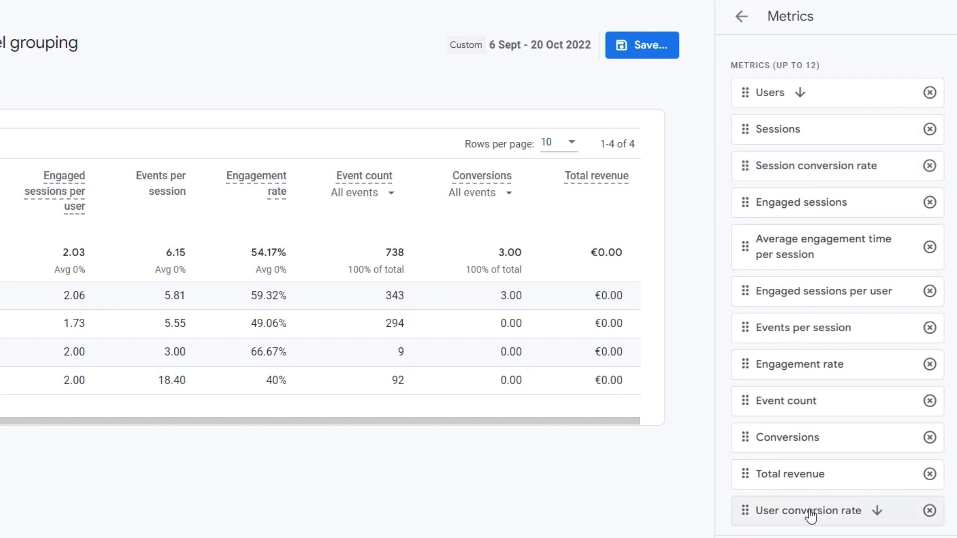
pyautogui.moveTo(811, 513); pyautogui.dragTo(803, 209)
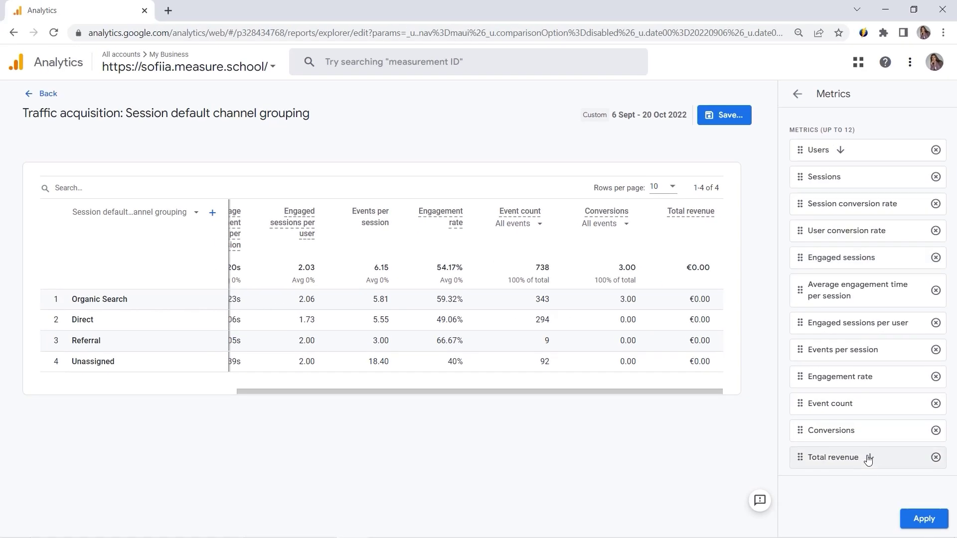
# - Apply the metrics, save changes to the current Traffic acquisition report, and exit the editor
pyautogui.click(923, 518)
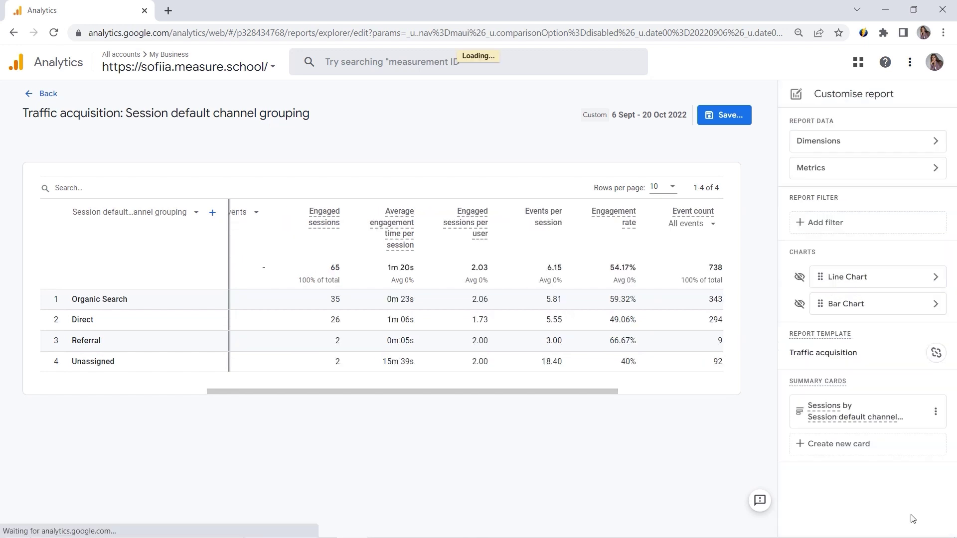
pyautogui.hscroll(-5, 352, 376)
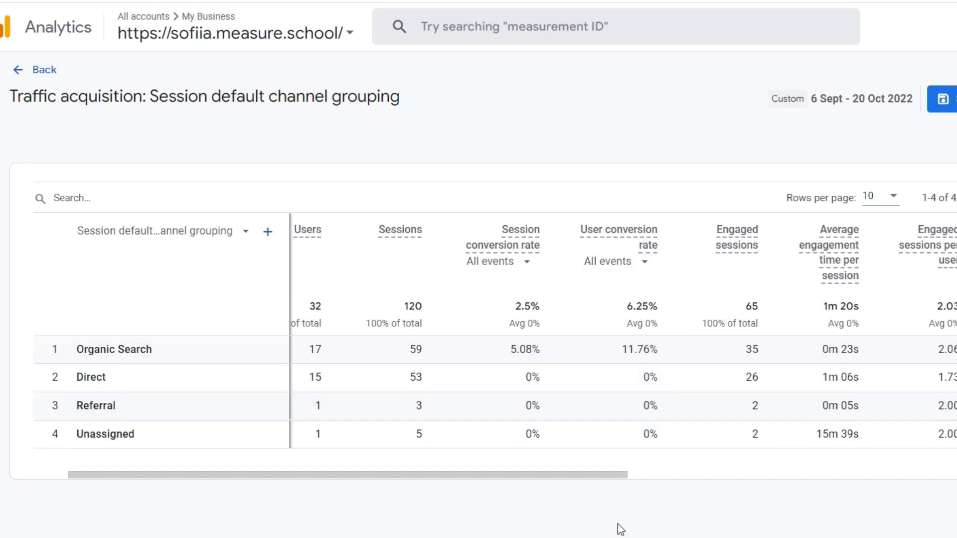
pyautogui.click(941, 99)
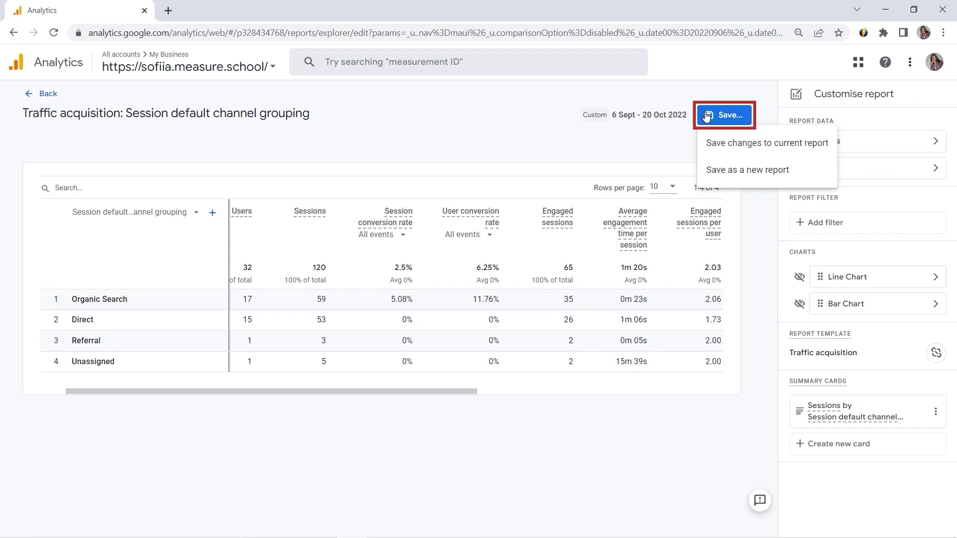
pyautogui.click(728, 144)
pyautogui.click(583, 354)
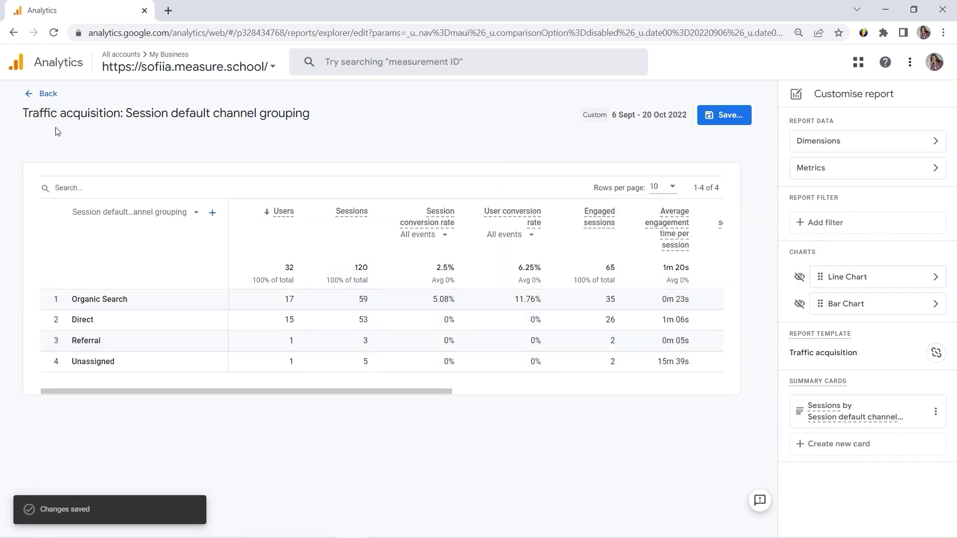
pyautogui.click(31, 98)
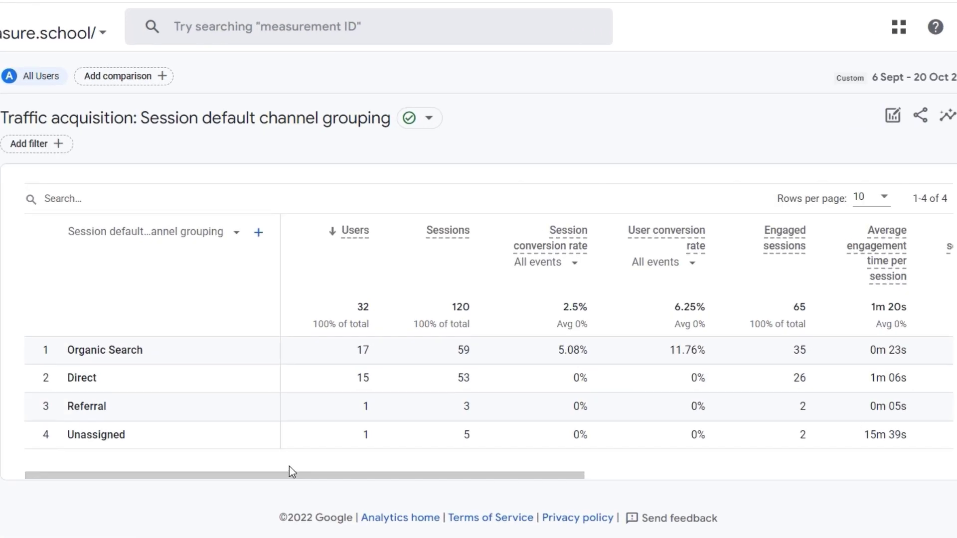
pyautogui.moveTo(291, 471); pyautogui.dragTo(358, 476)
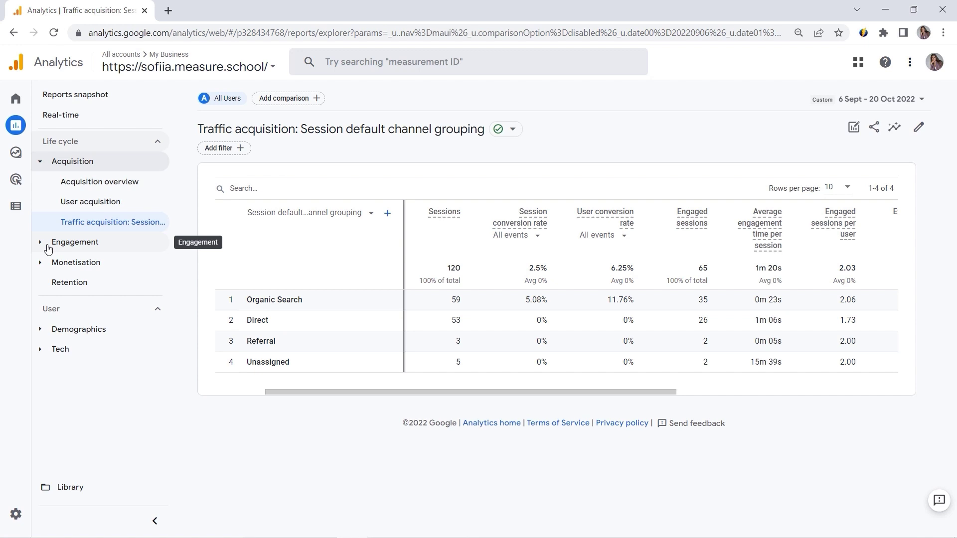
# - From the Library, create a new detail report based on the Pages and screens template
pyautogui.click(72, 491)
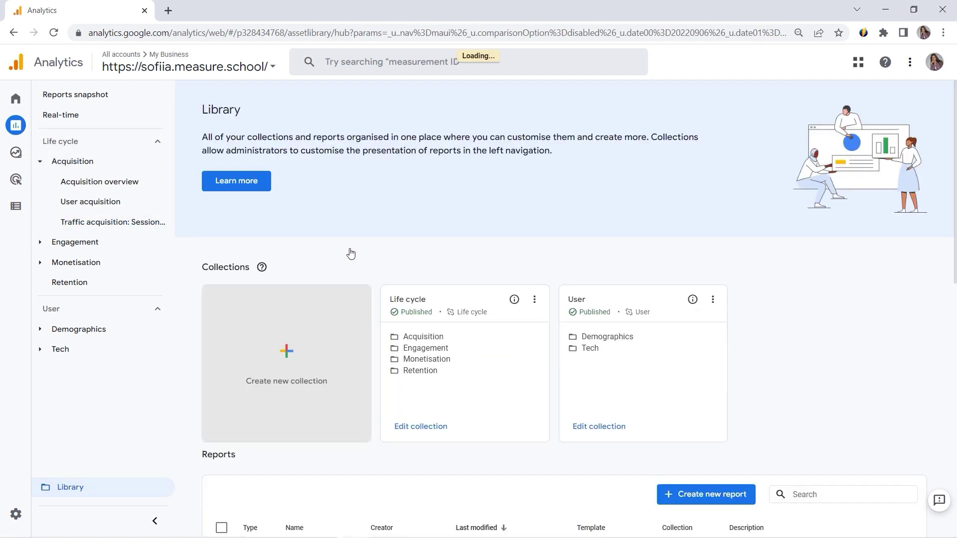
pyautogui.scroll(-2, 350, 253)
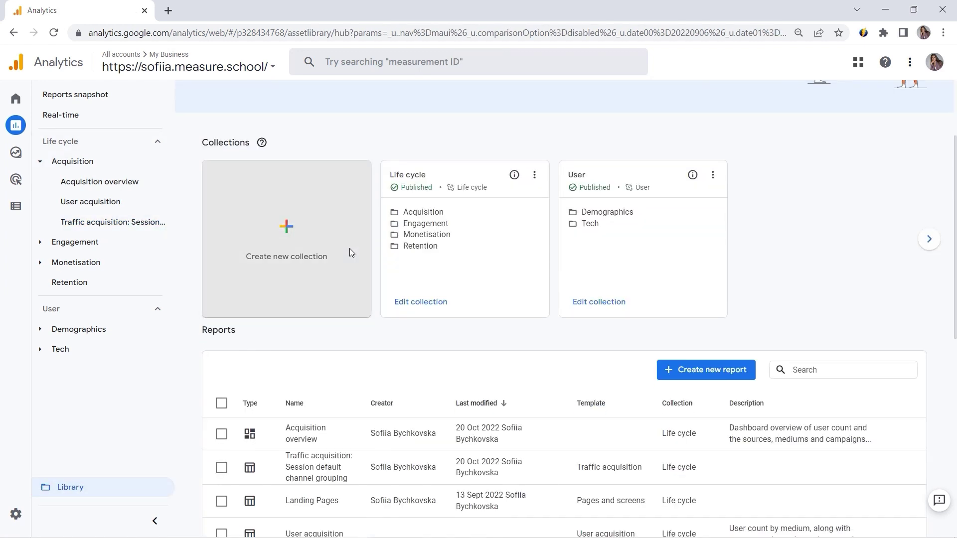
pyautogui.scroll(-1, 349, 249)
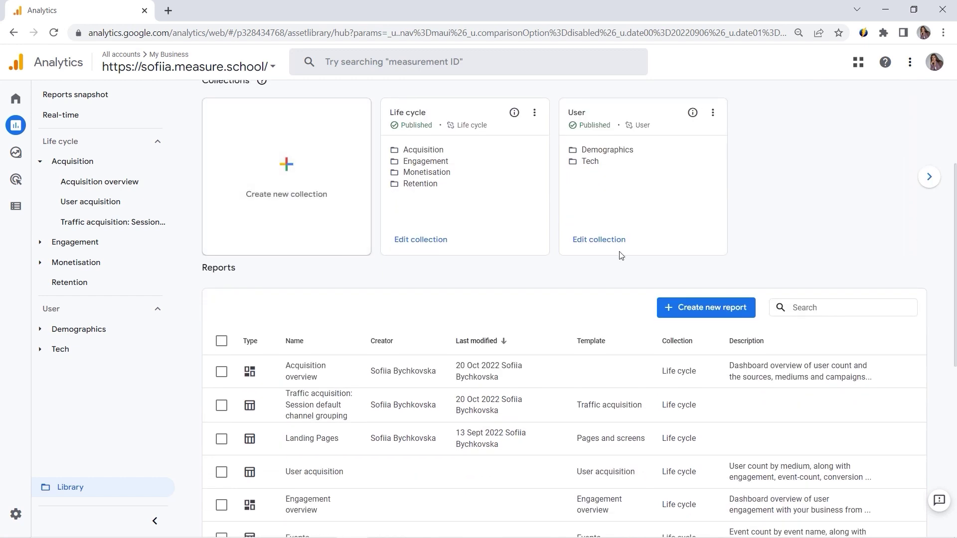
pyautogui.click(696, 319)
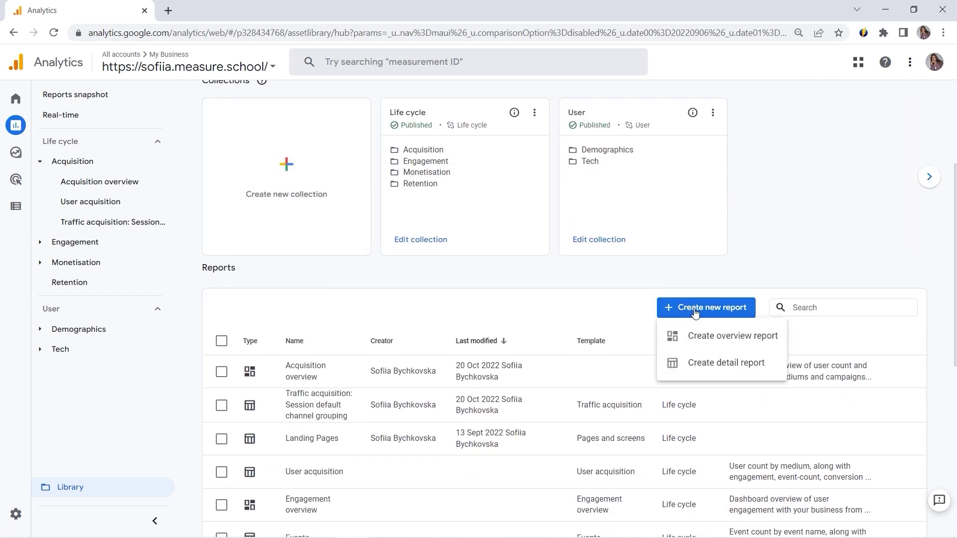
pyautogui.click(714, 368)
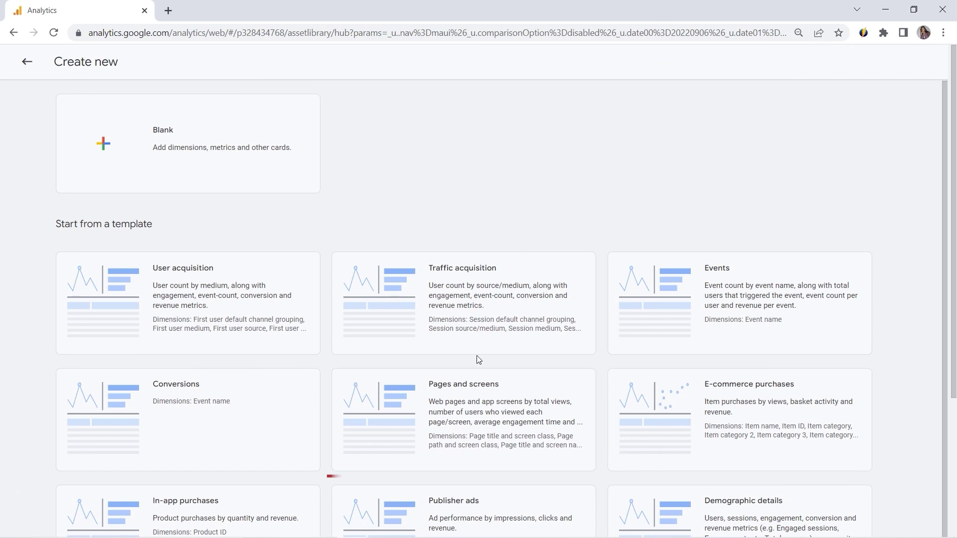
pyautogui.click(483, 405)
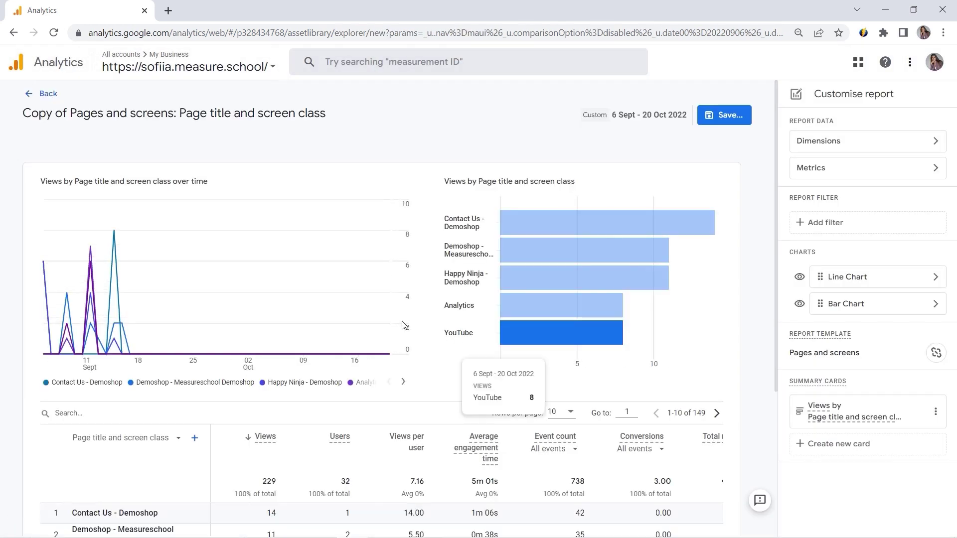
# - Remove all four existing dimensions, from Page title and screen class to Content group
pyautogui.scroll(-3, 399, 269)
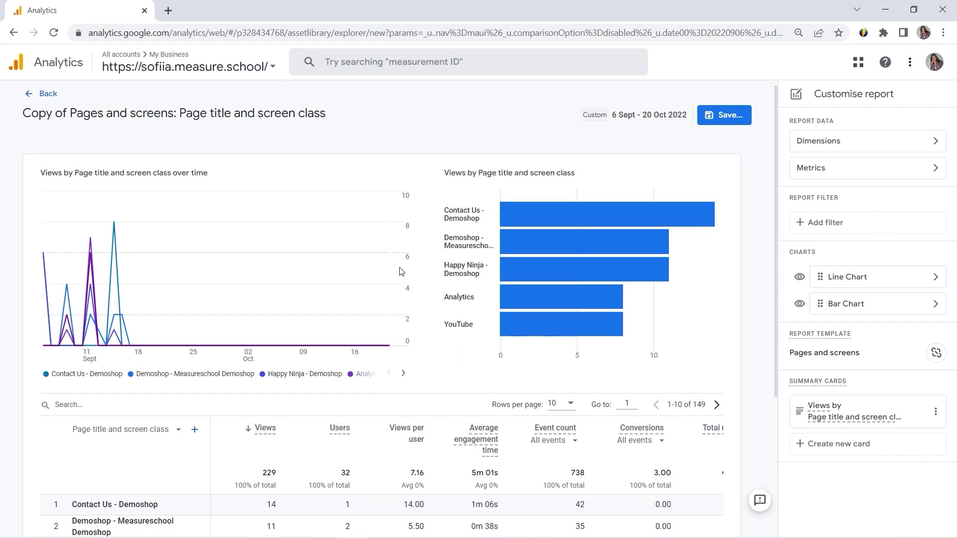
pyautogui.scroll(3, 423, 299)
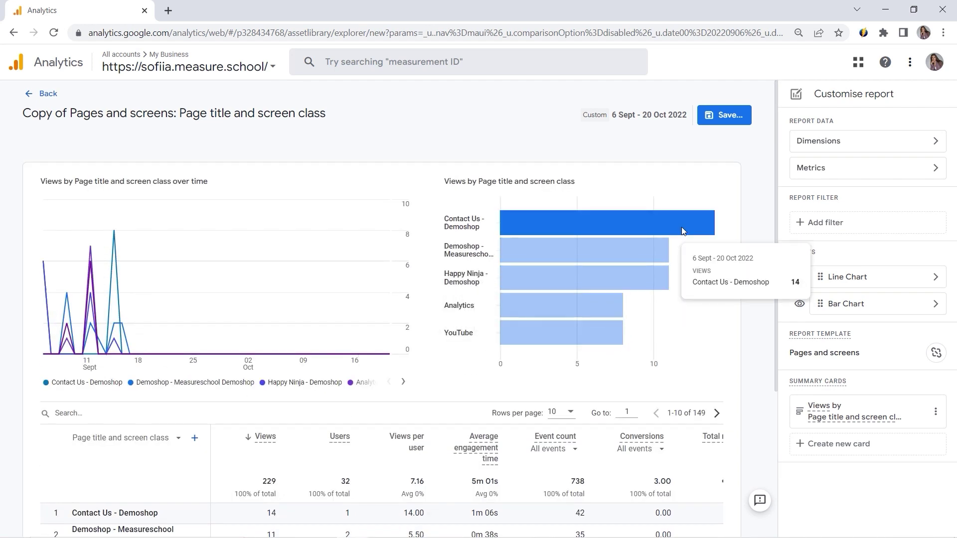
pyautogui.click(819, 145)
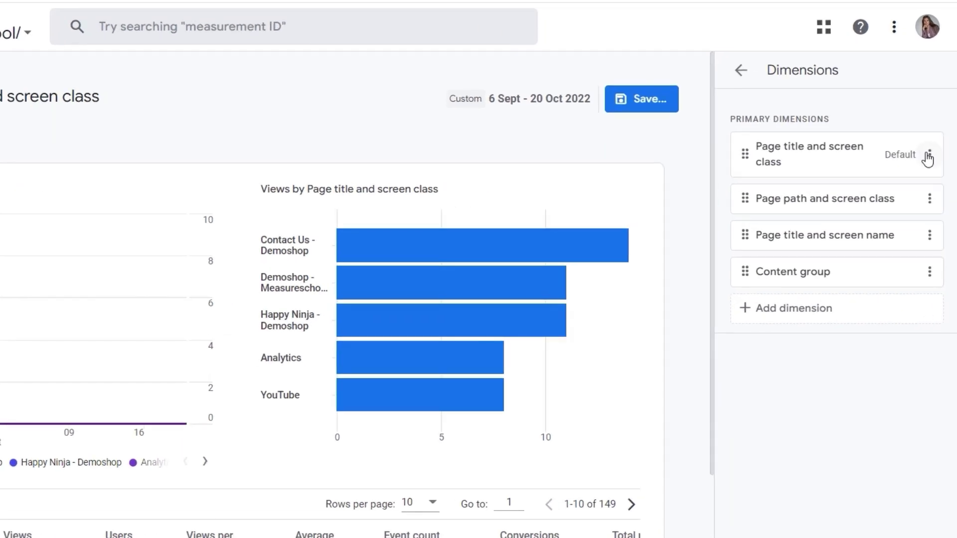
pyautogui.click(928, 155)
pyautogui.click(877, 228)
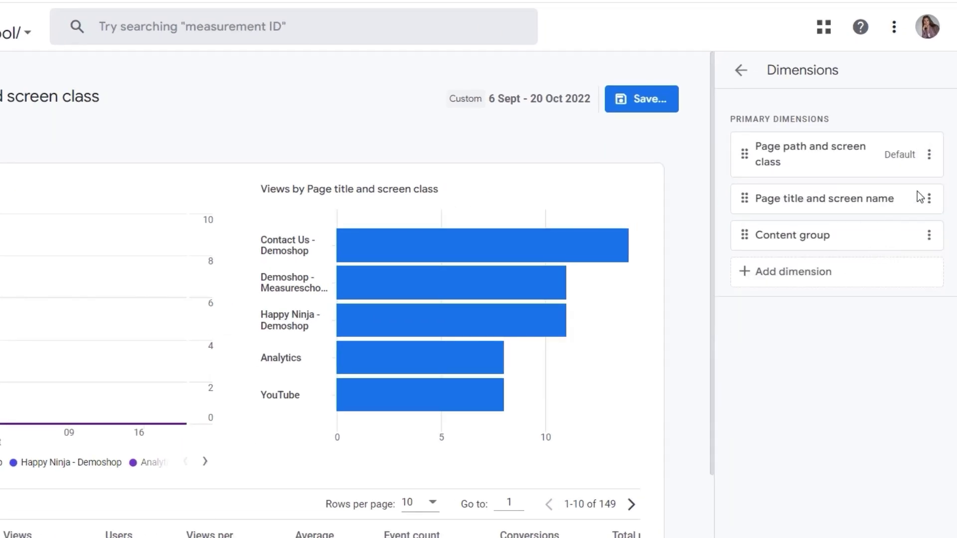
pyautogui.click(928, 155)
pyautogui.click(876, 227)
pyautogui.click(929, 155)
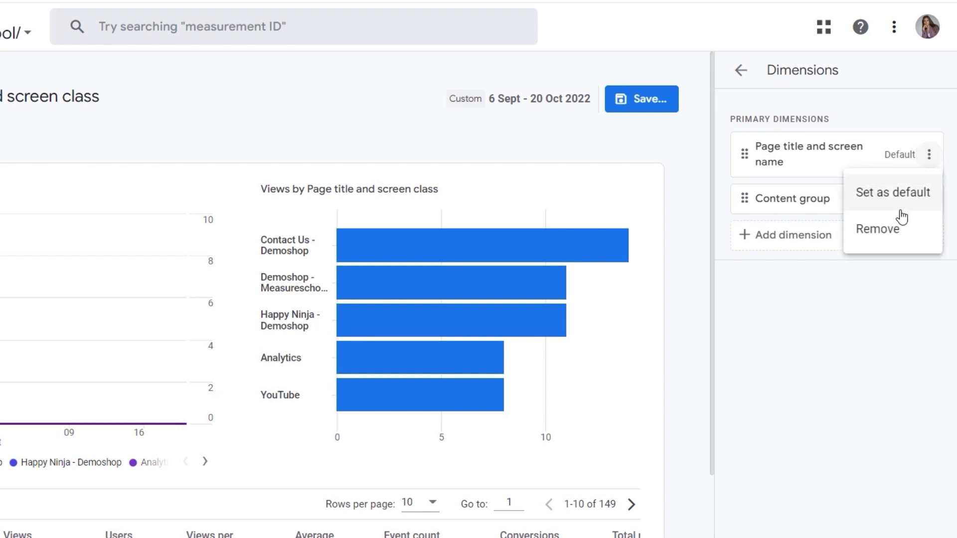
pyautogui.click(876, 227)
pyautogui.click(928, 147)
# - Add Landing page as the report's only dimension and apply it
pyautogui.click(890, 228)
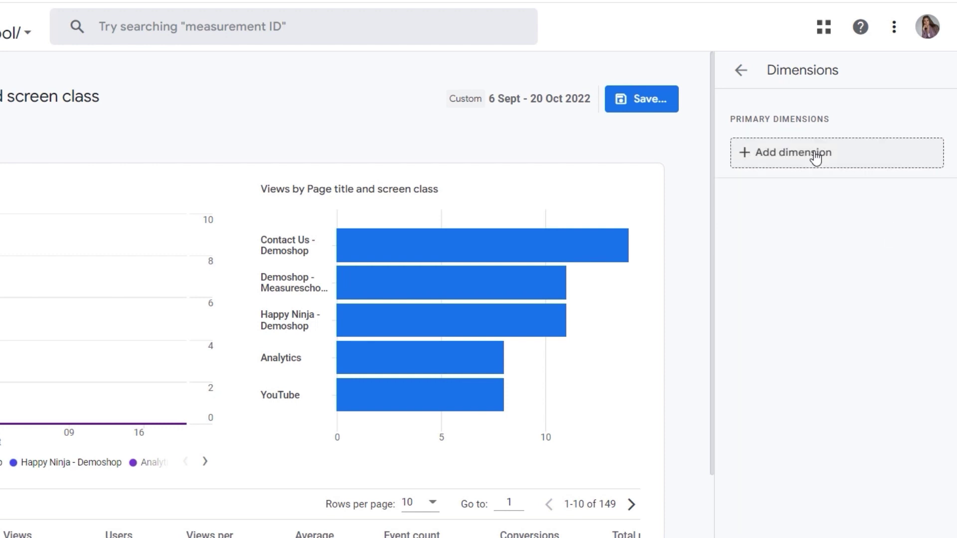
pyautogui.click(816, 156)
pyautogui.scroll(-8, 816, 157)
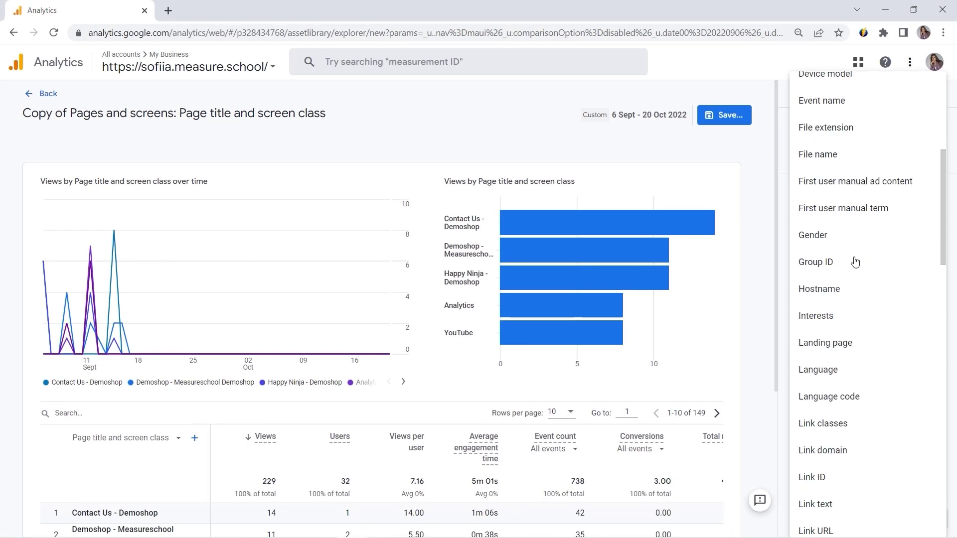
pyautogui.scroll(-2, 835, 217)
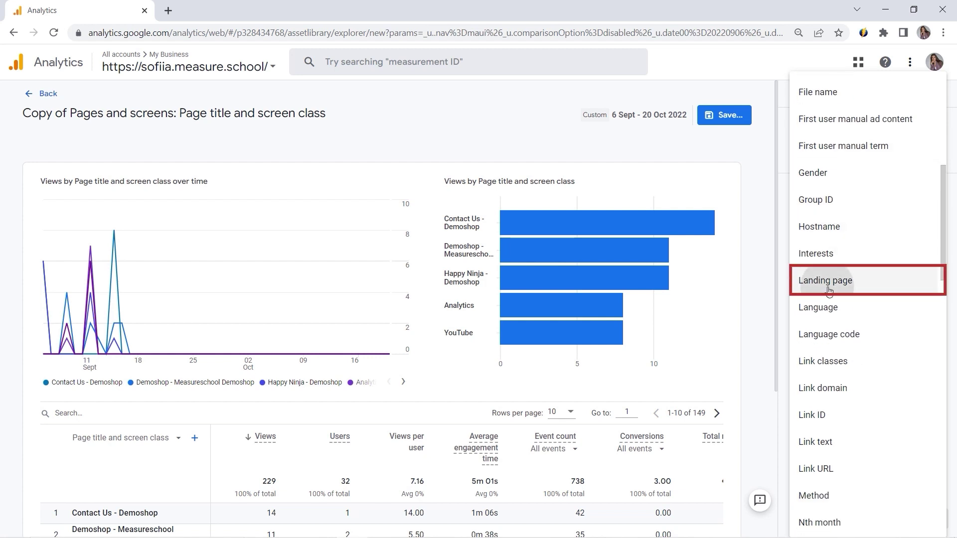
pyautogui.click(825, 275)
pyautogui.click(909, 518)
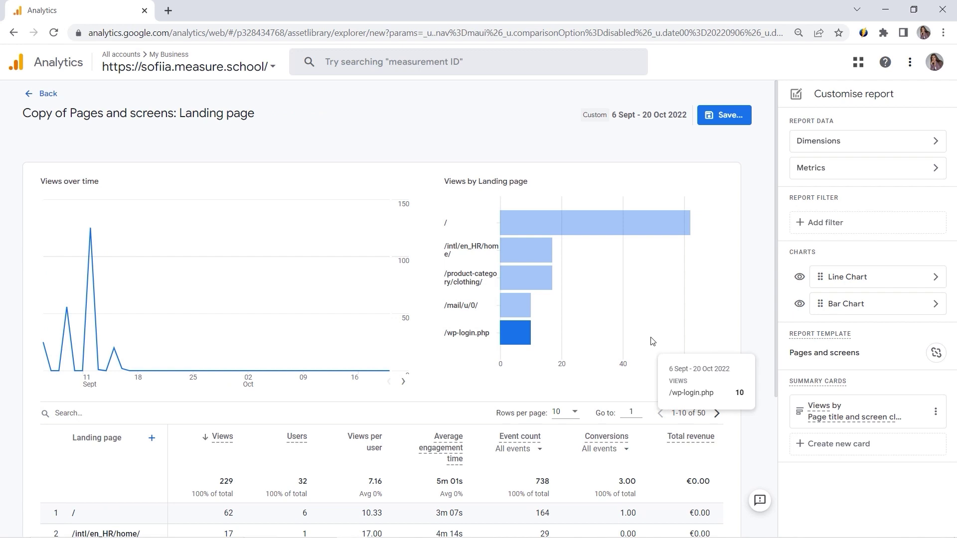
pyautogui.scroll(-1, 541, 246)
pyautogui.scroll(1, 541, 246)
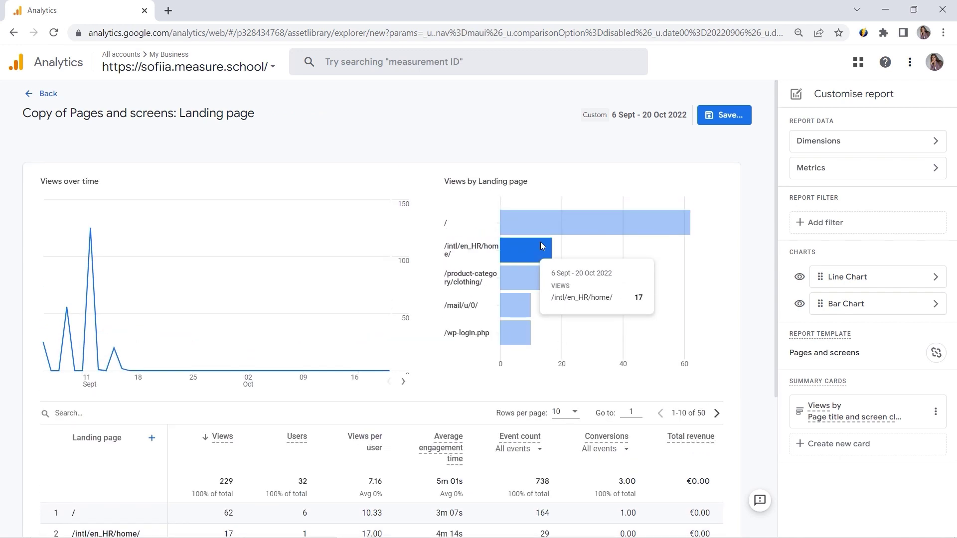
# - Save the customised report as a new report named 'Landing Pages'
pyautogui.click(720, 120)
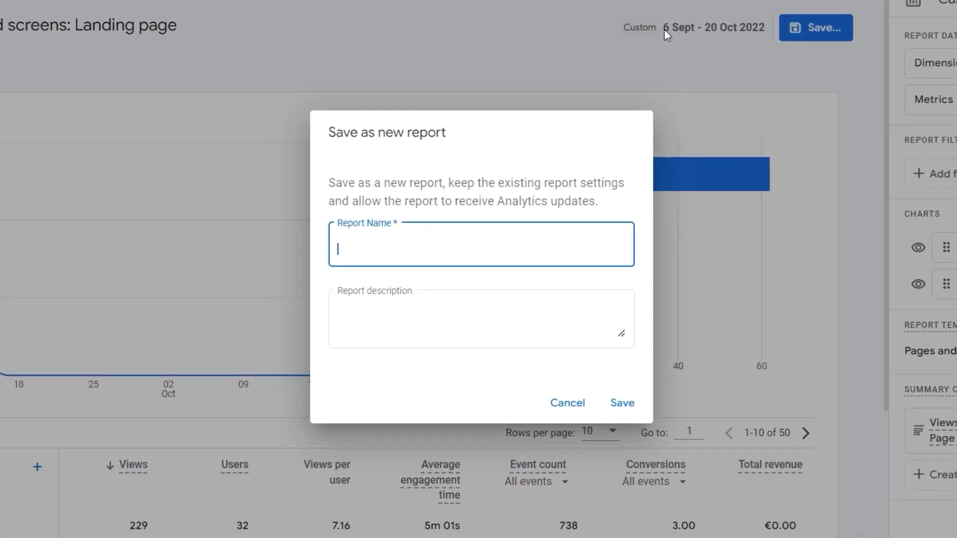
pyautogui.write('Landing Pages')
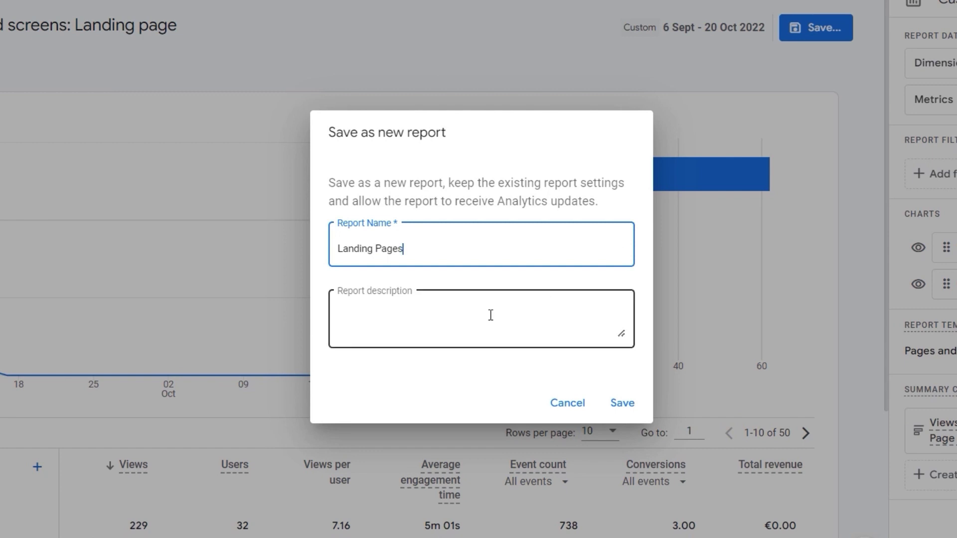
pyautogui.click(615, 410)
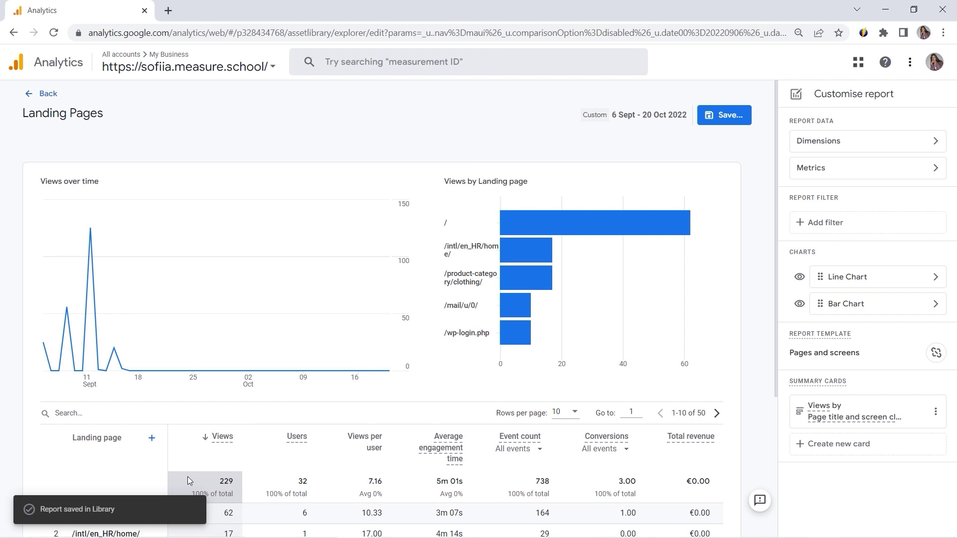
# - Return to the Library, expanding the Monetisation and Engagement topics in the navigation
pyautogui.click(30, 96)
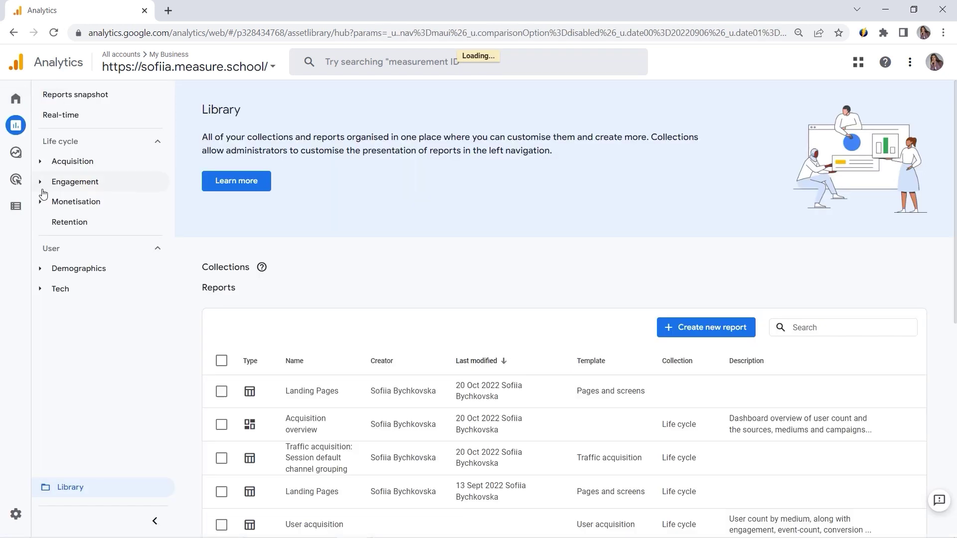
pyautogui.click(42, 194)
pyautogui.click(43, 183)
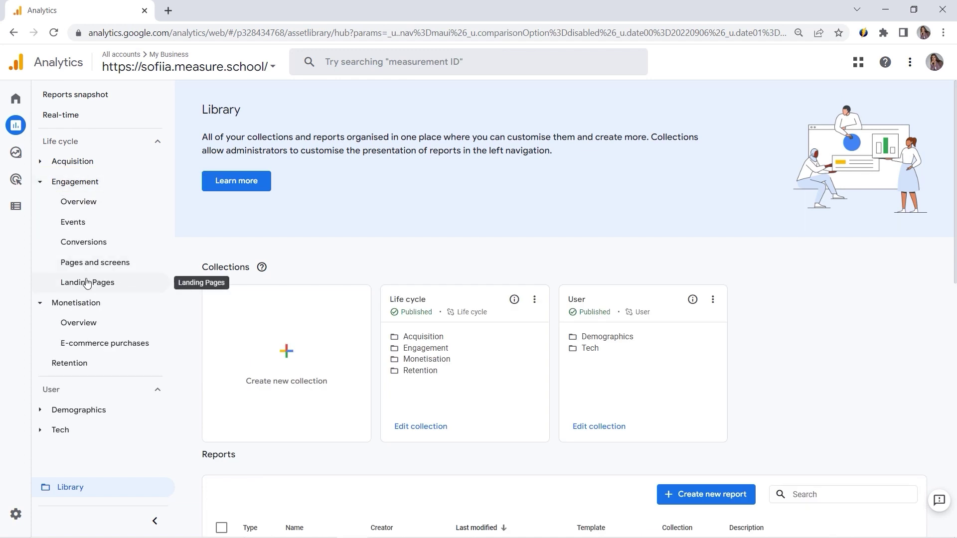
pyautogui.scroll(-3, 603, 342)
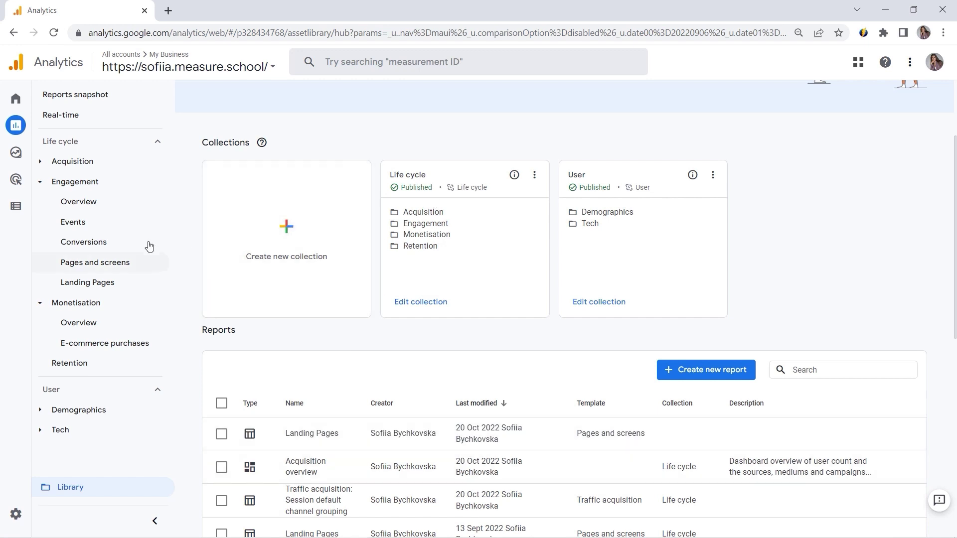
# - Edit the Life cycle collection and place the Landing Pages report in the Engagement topic
pyautogui.click(440, 309)
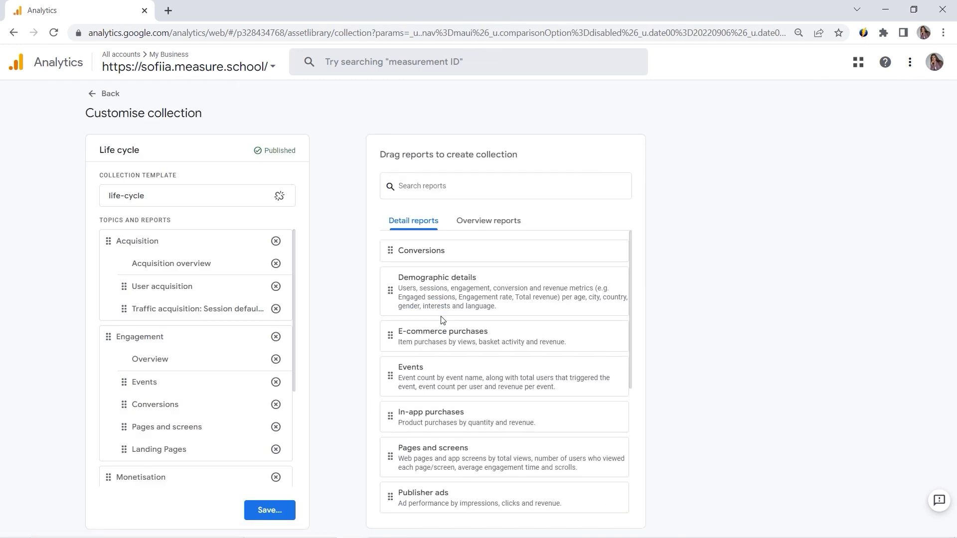
pyautogui.click(276, 449)
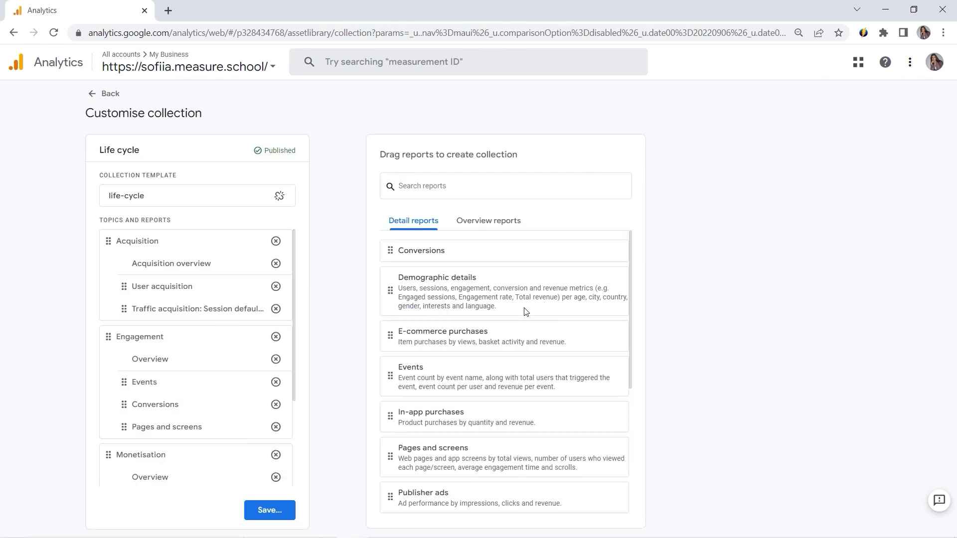
pyautogui.scroll(-5, 480, 315)
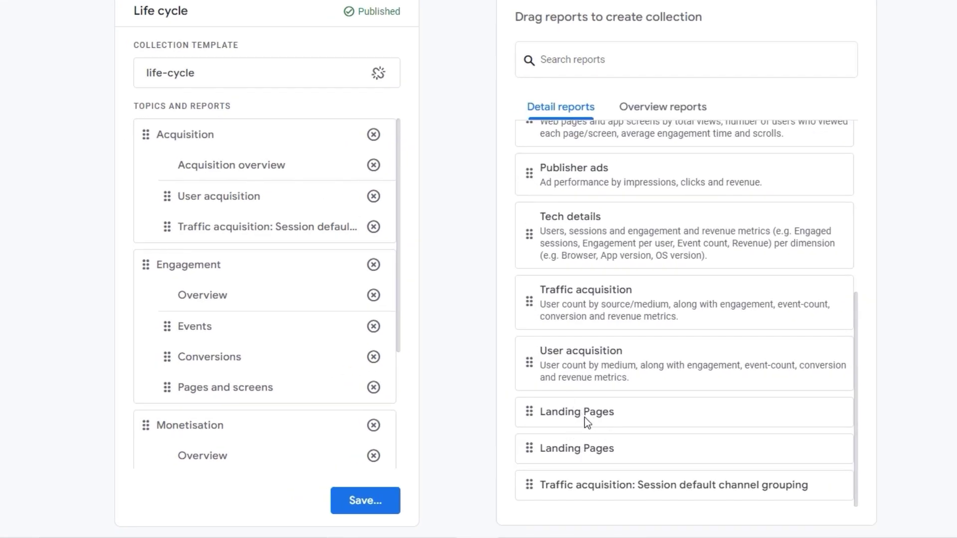
pyautogui.moveTo(594, 417); pyautogui.dragTo(282, 418)
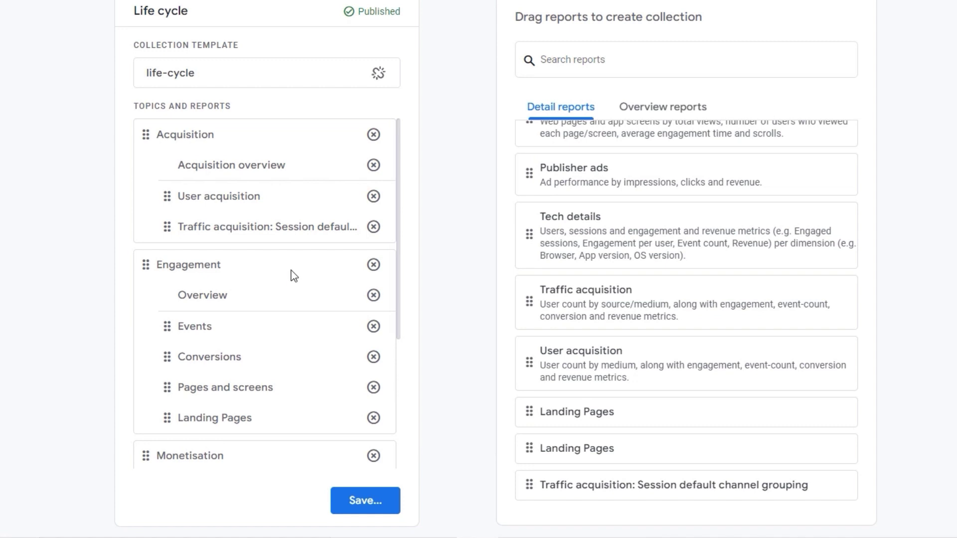
# - Add In-app purchases to the Monetisation topic, then remove it again
pyautogui.scroll(-3, 293, 273)
pyautogui.scroll(-1, 295, 272)
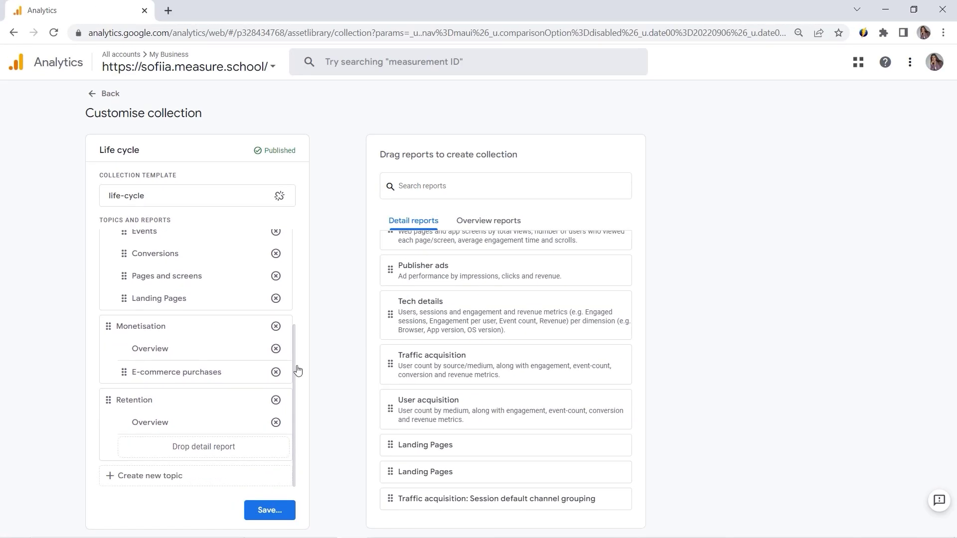
pyautogui.scroll(2, 431, 278)
pyautogui.scroll(-2, 443, 304)
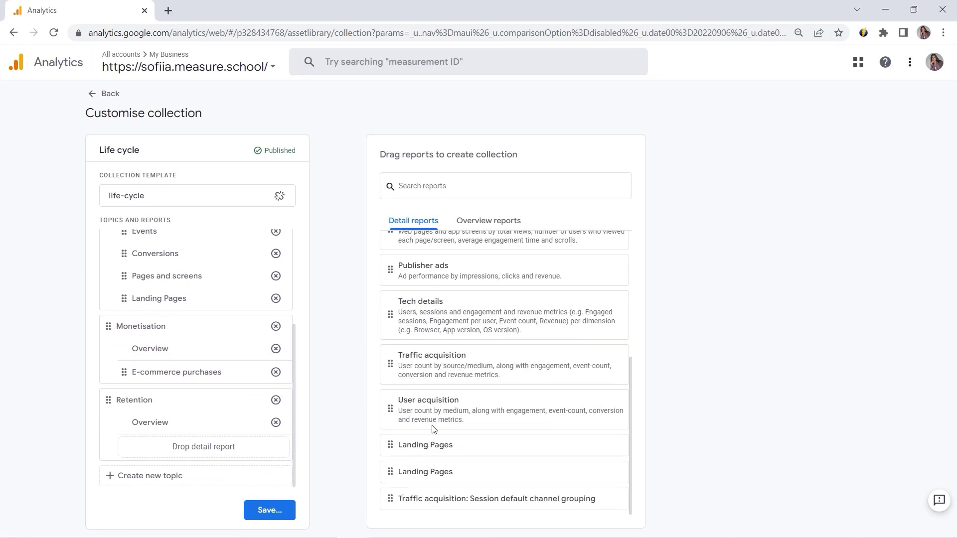
pyautogui.scroll(1, 454, 454)
pyautogui.scroll(1, 453, 382)
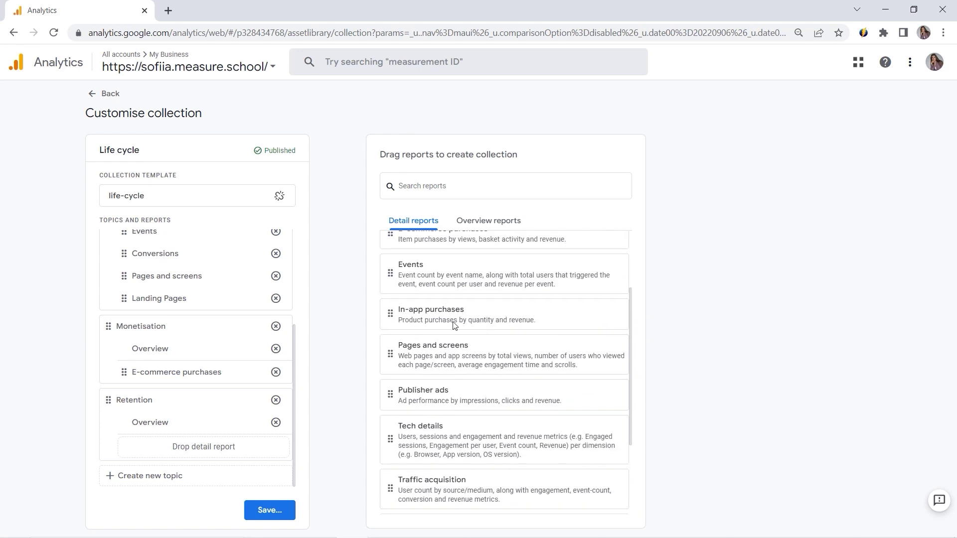
pyautogui.moveTo(476, 317); pyautogui.dragTo(183, 395)
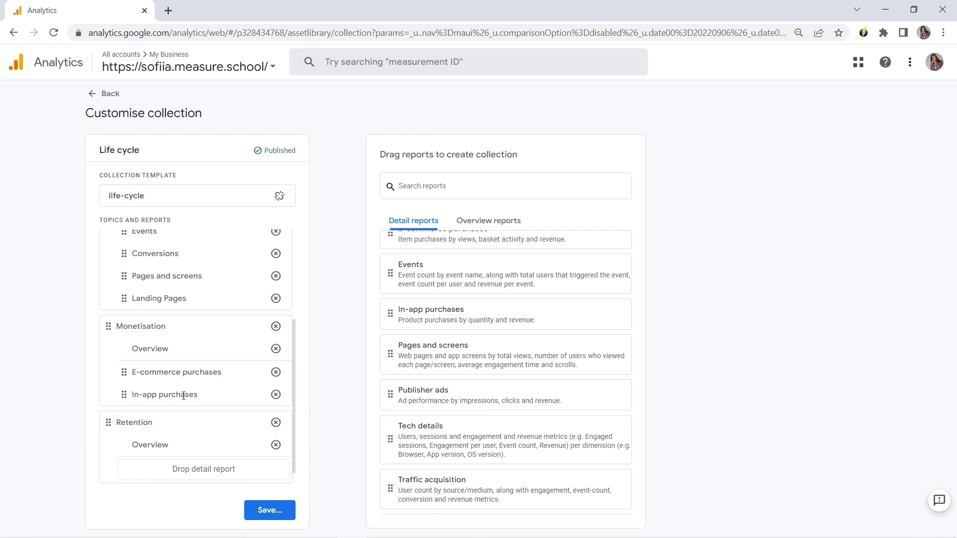
pyautogui.click(276, 396)
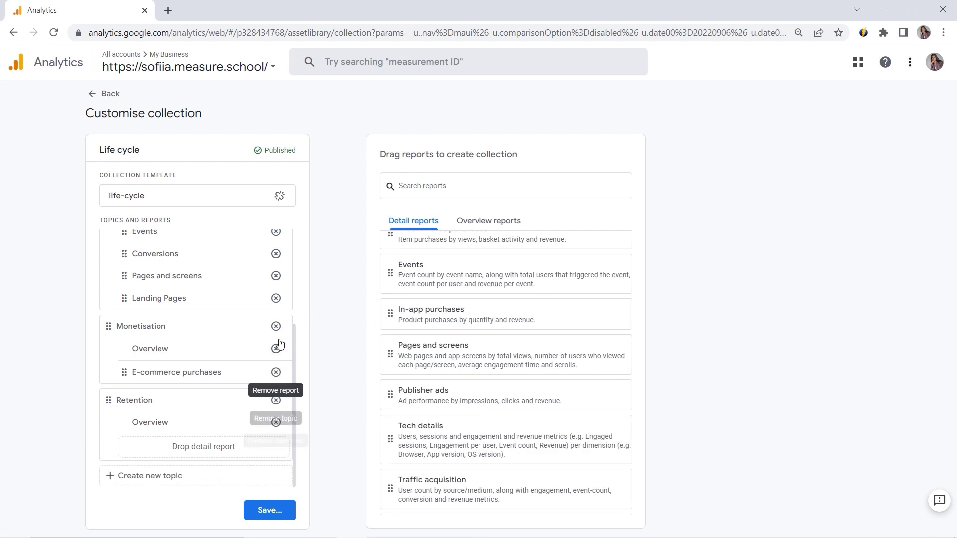
# - Save the changes to the current Life cycle collection
pyautogui.scroll(3, 264, 354)
pyautogui.scroll(-2, 250, 320)
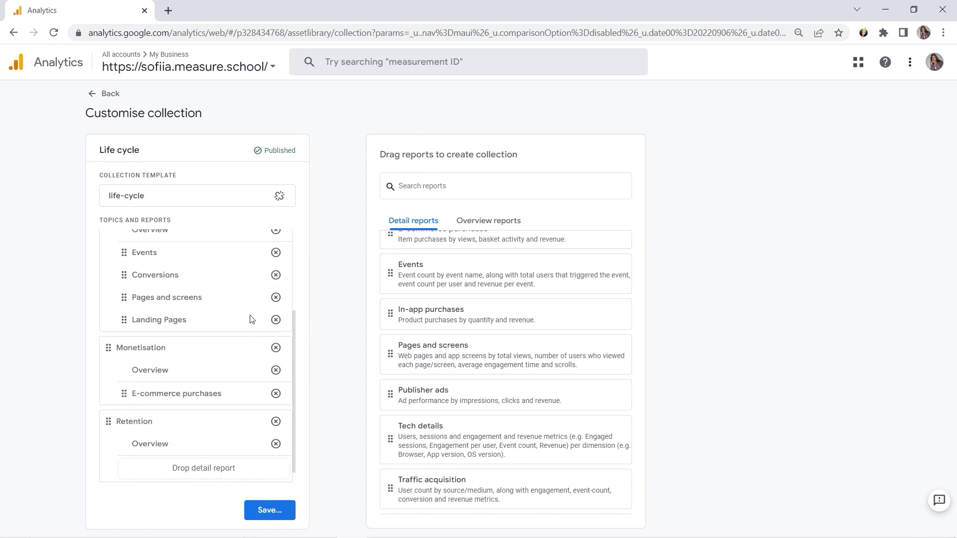
pyautogui.scroll(-1, 251, 319)
pyautogui.click(278, 510)
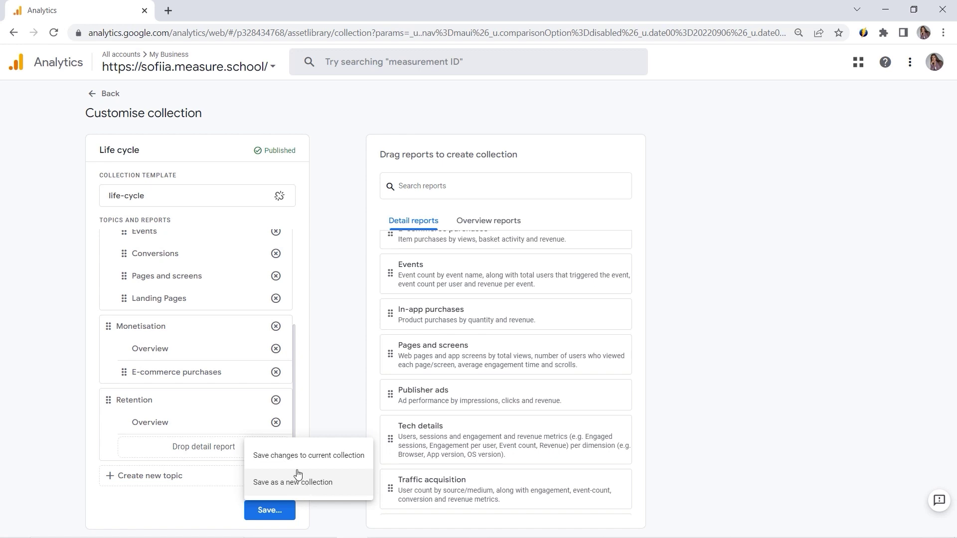
pyautogui.click(314, 462)
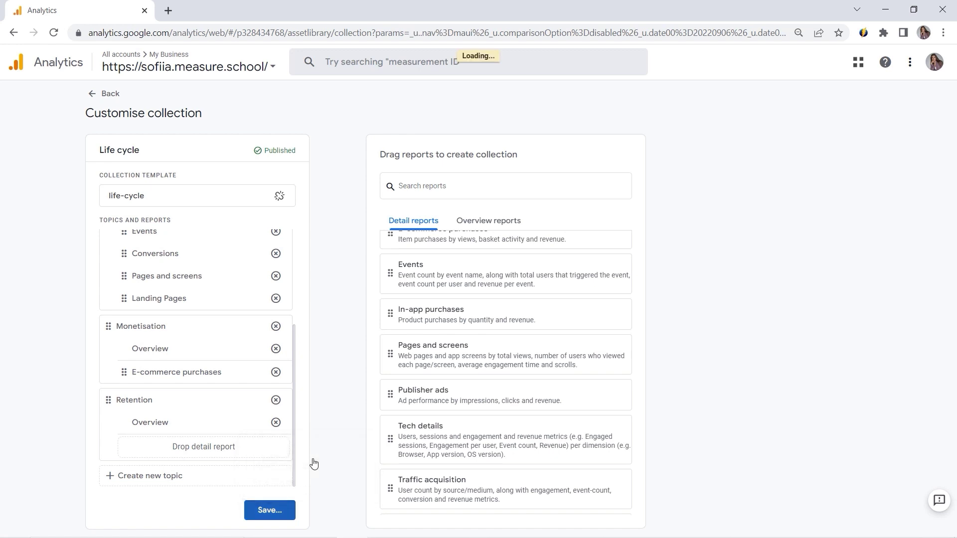
# - Check the Landing Pages report under Engagement in the navigation, then return to the Library
pyautogui.click(98, 94)
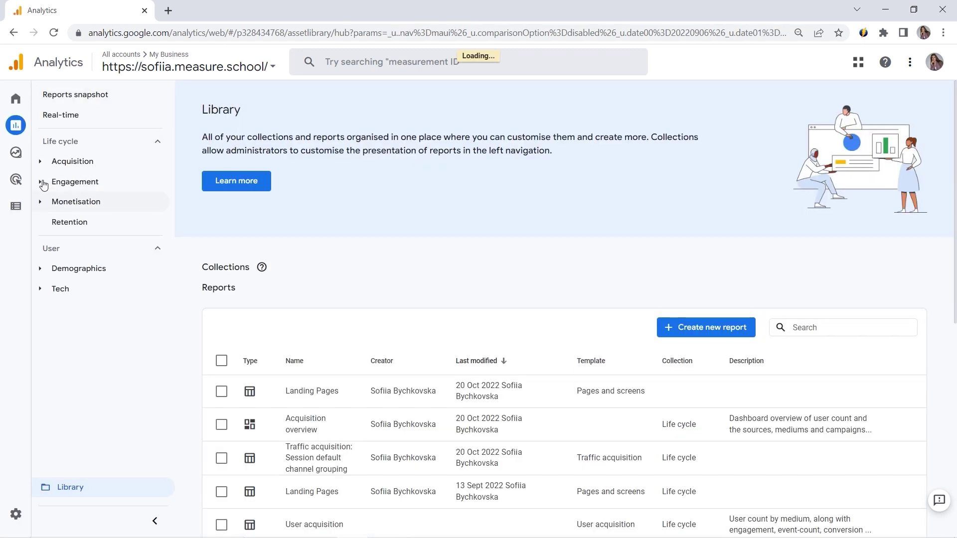
pyautogui.click(43, 184)
pyautogui.click(87, 283)
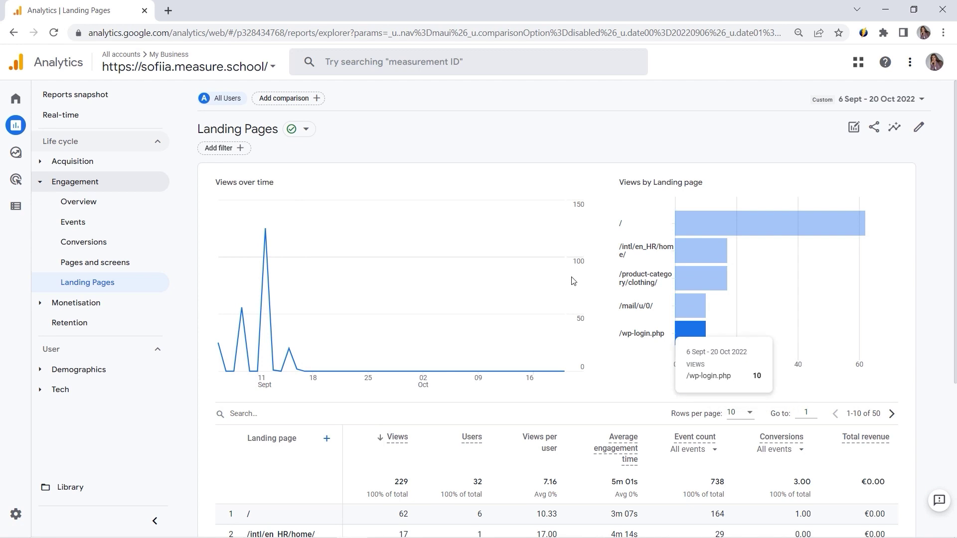
pyautogui.scroll(-1, 493, 253)
pyautogui.scroll(1, 489, 251)
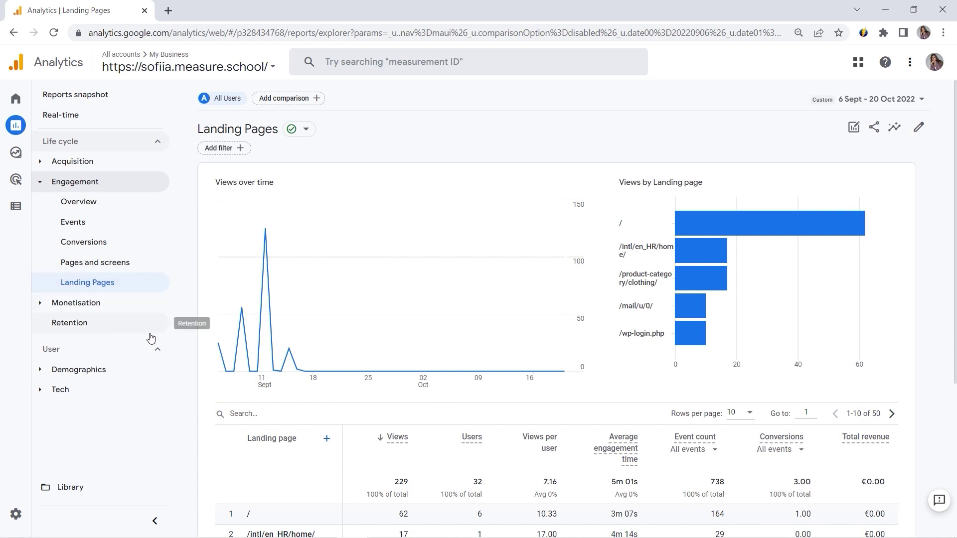
pyautogui.click(98, 498)
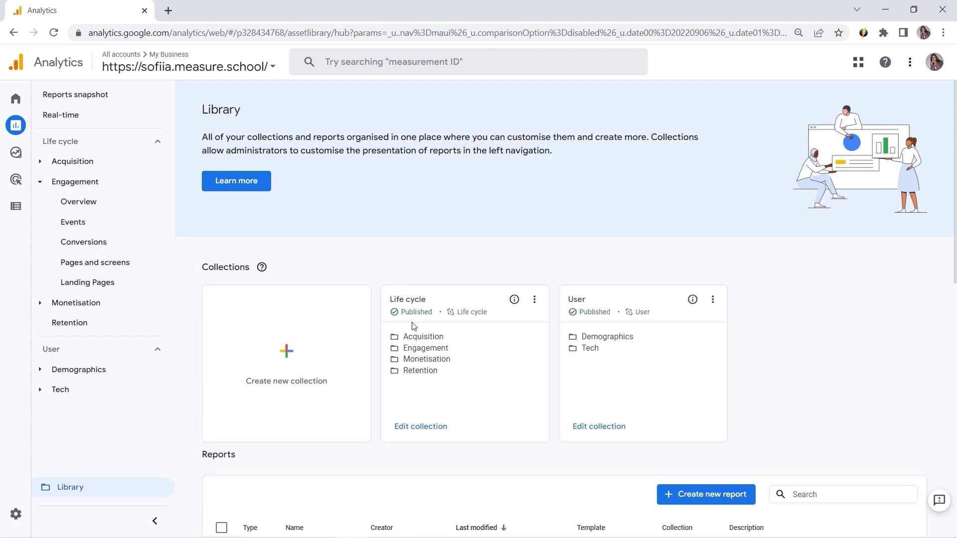
# - Delete the Retention topic from Life cycle, save the current collection, and return to the Library
pyautogui.click(420, 426)
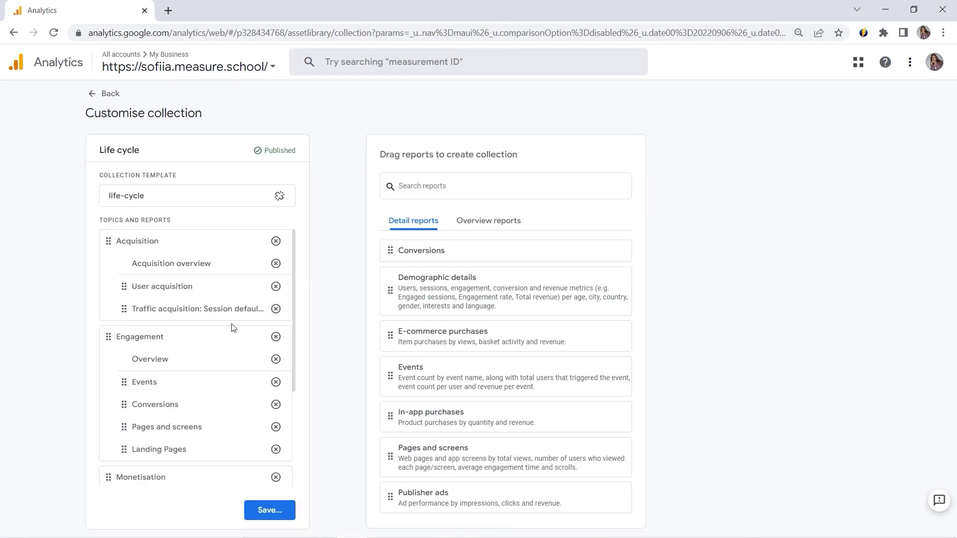
pyautogui.scroll(-3, 231, 325)
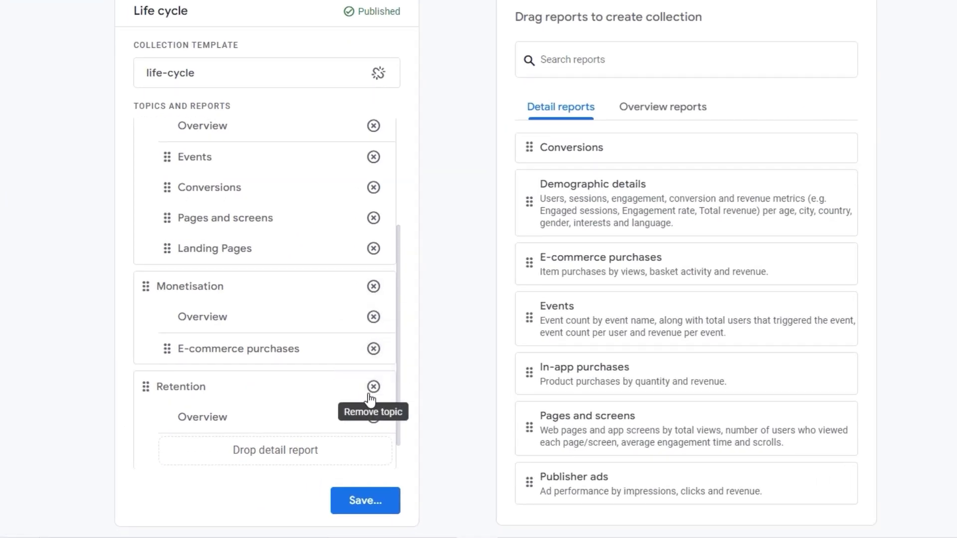
pyautogui.click(374, 387)
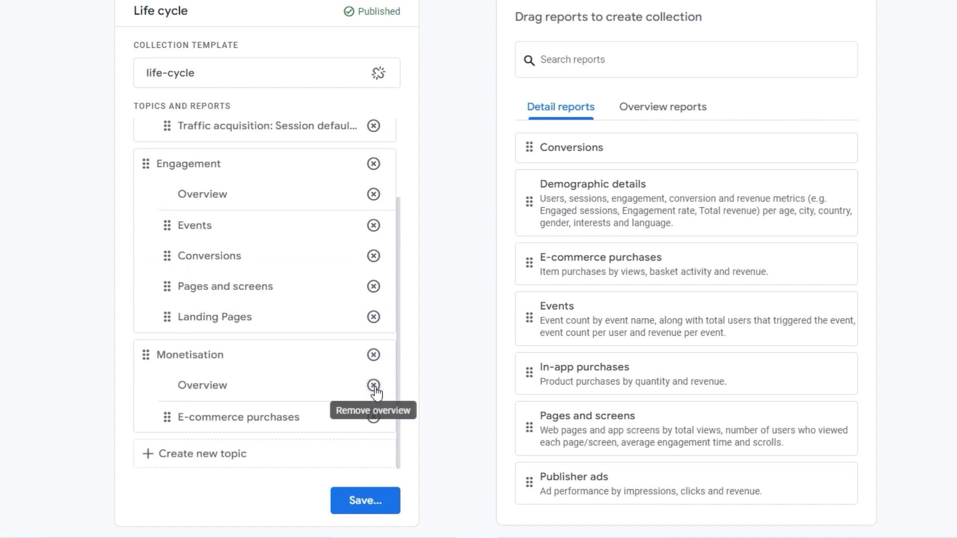
pyautogui.click(398, 511)
pyautogui.click(395, 434)
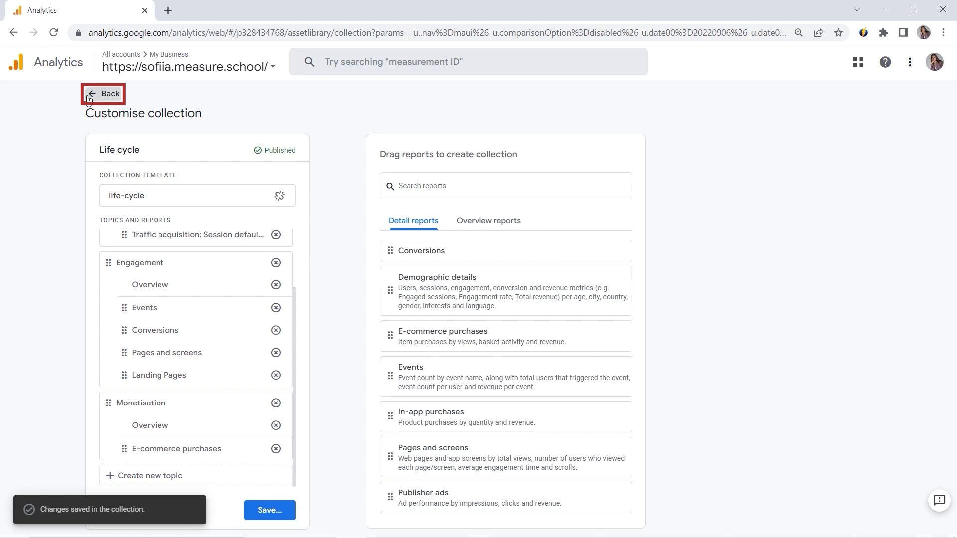
pyautogui.click(89, 97)
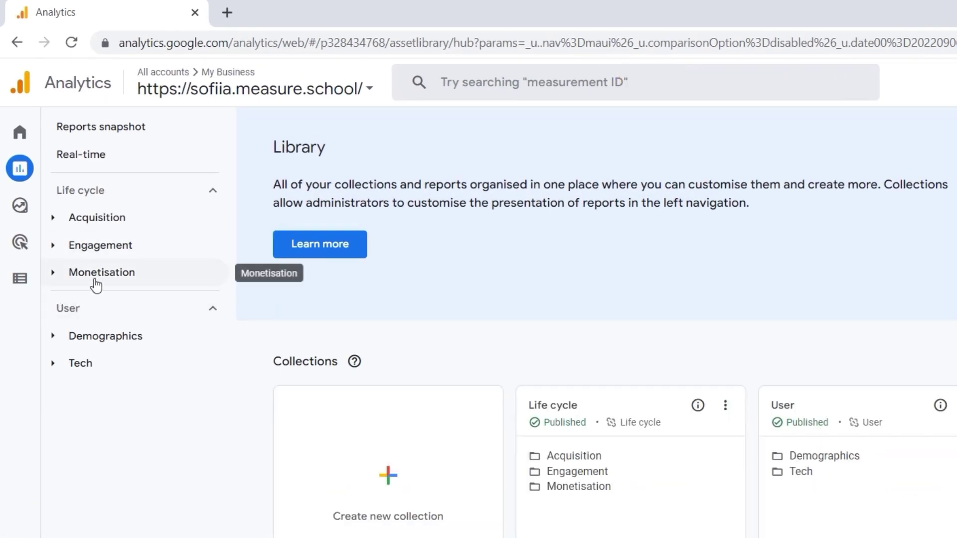
# - Expand and collapse Monetisation in the left navigation to check its reports
pyautogui.click(63, 274)
pyautogui.click(63, 279)
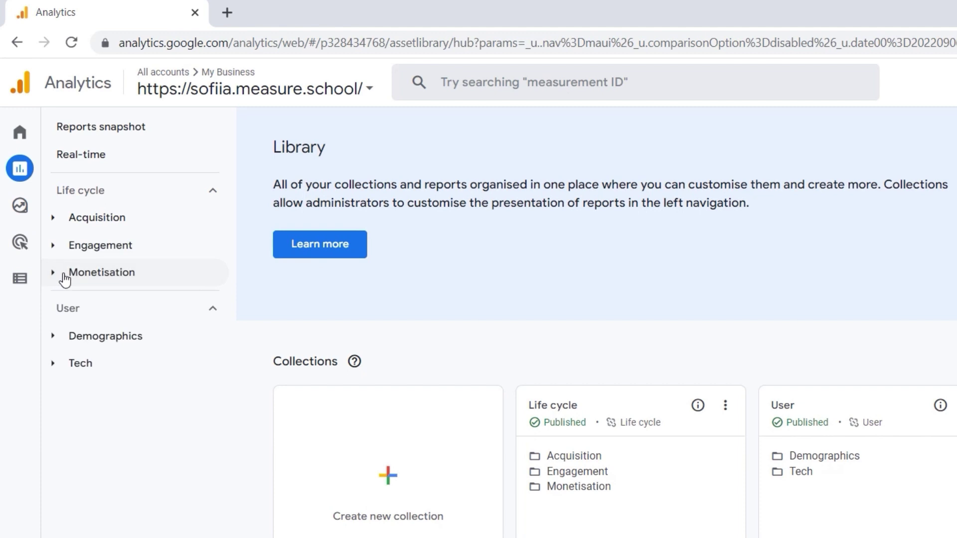